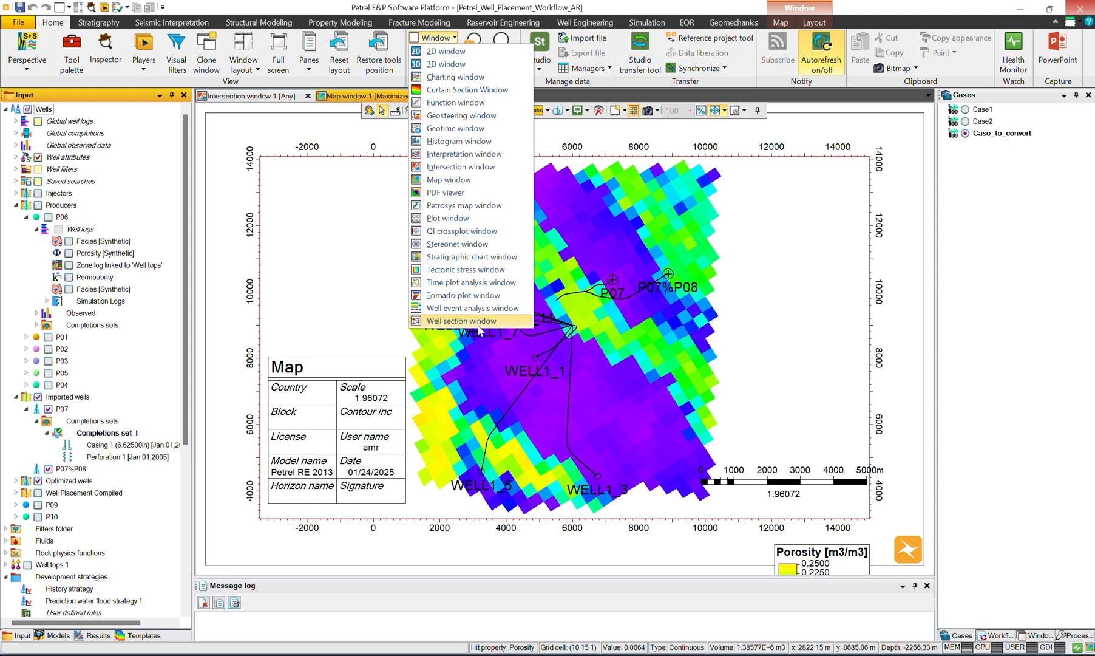
Step: Create a well section window with a new x-section and template, and display producers P06, P01, P02 and P03
click(480, 327)
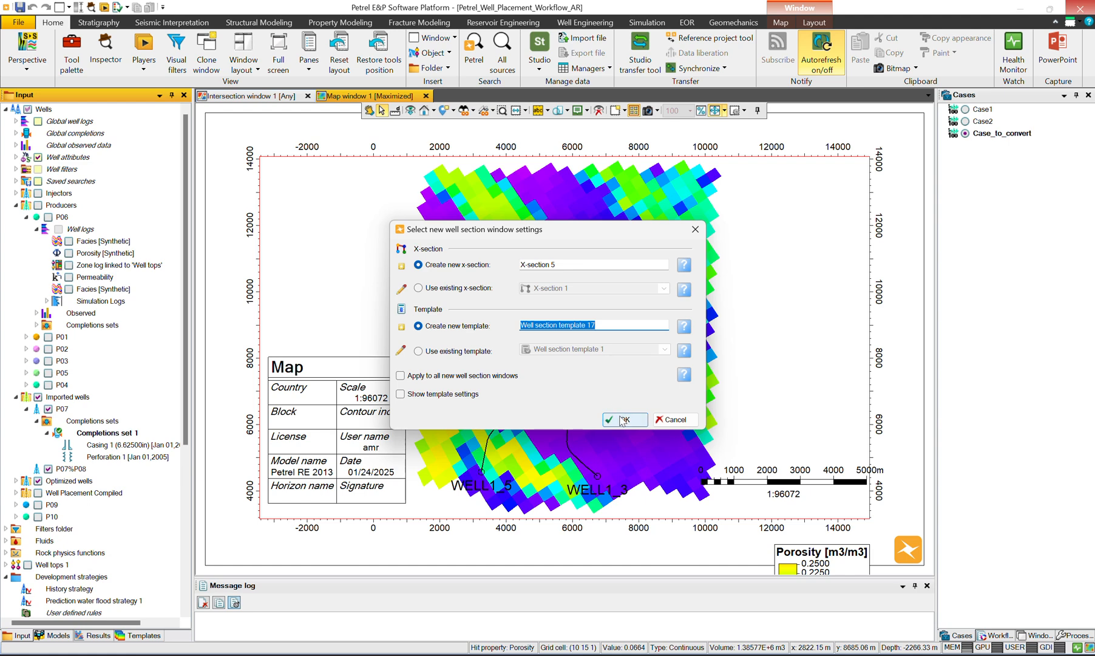
click(620, 418)
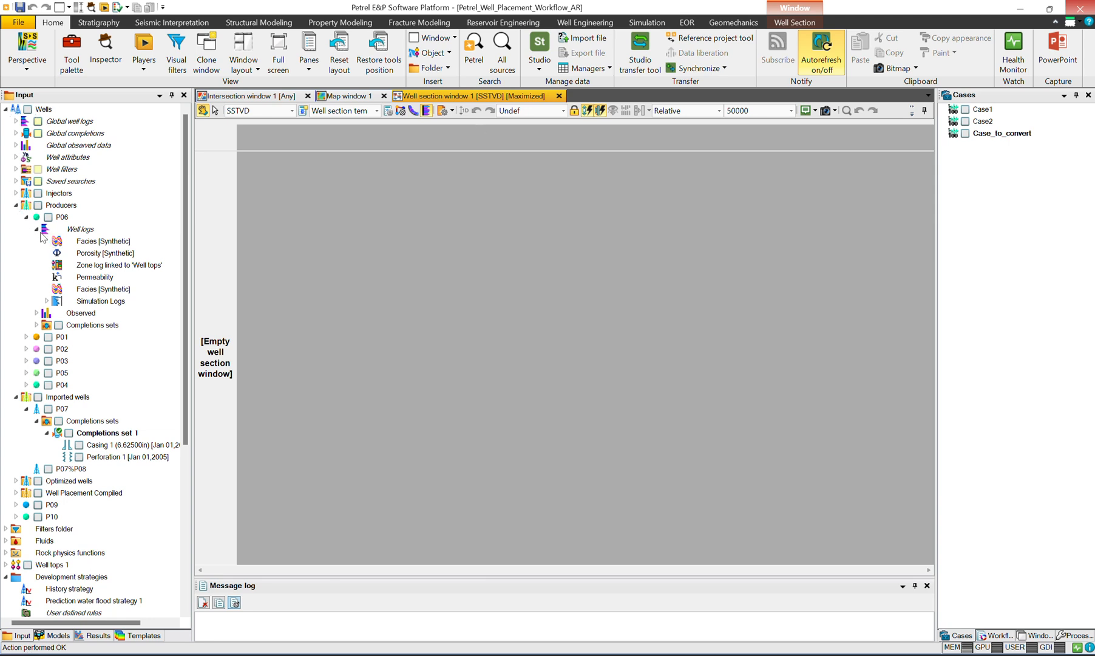
click(27, 218)
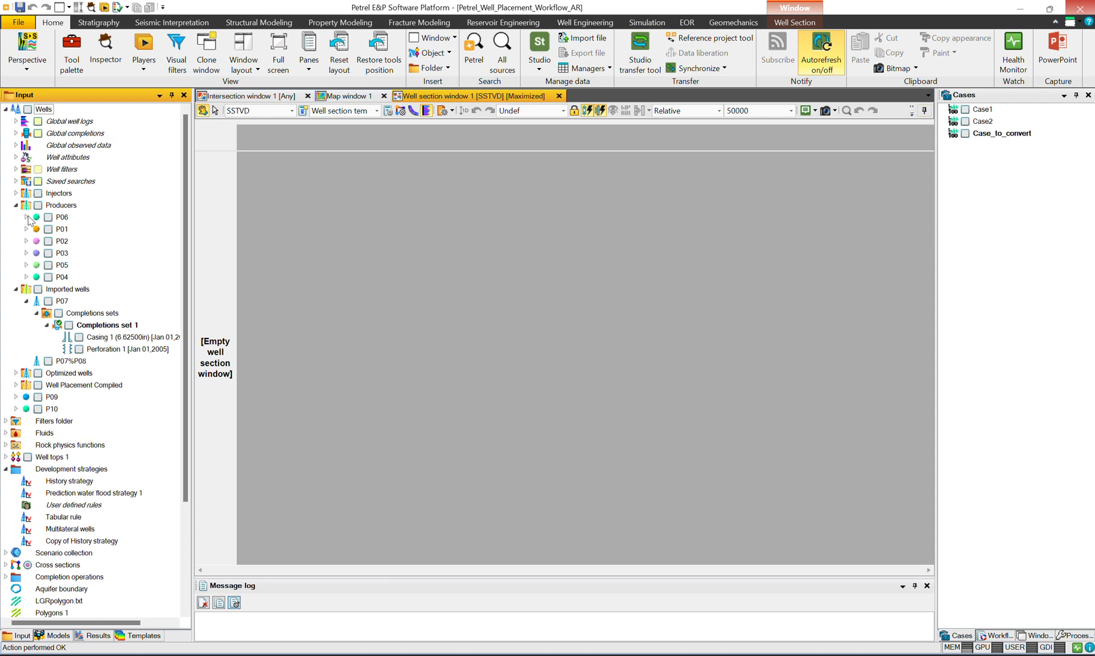
click(47, 218)
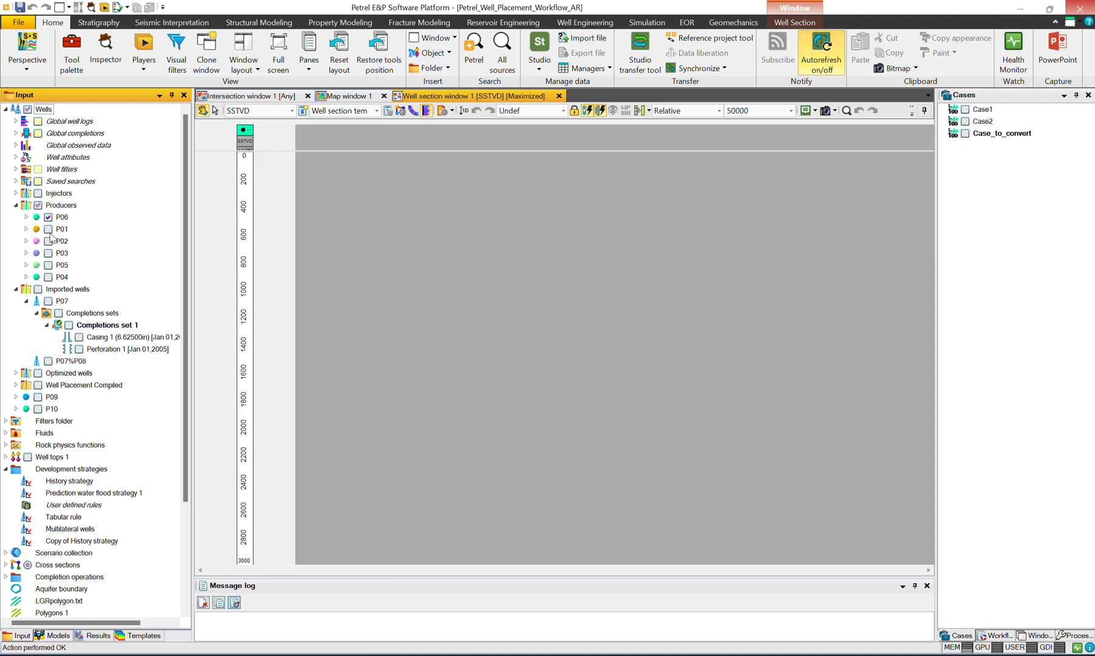
click(48, 229)
click(48, 242)
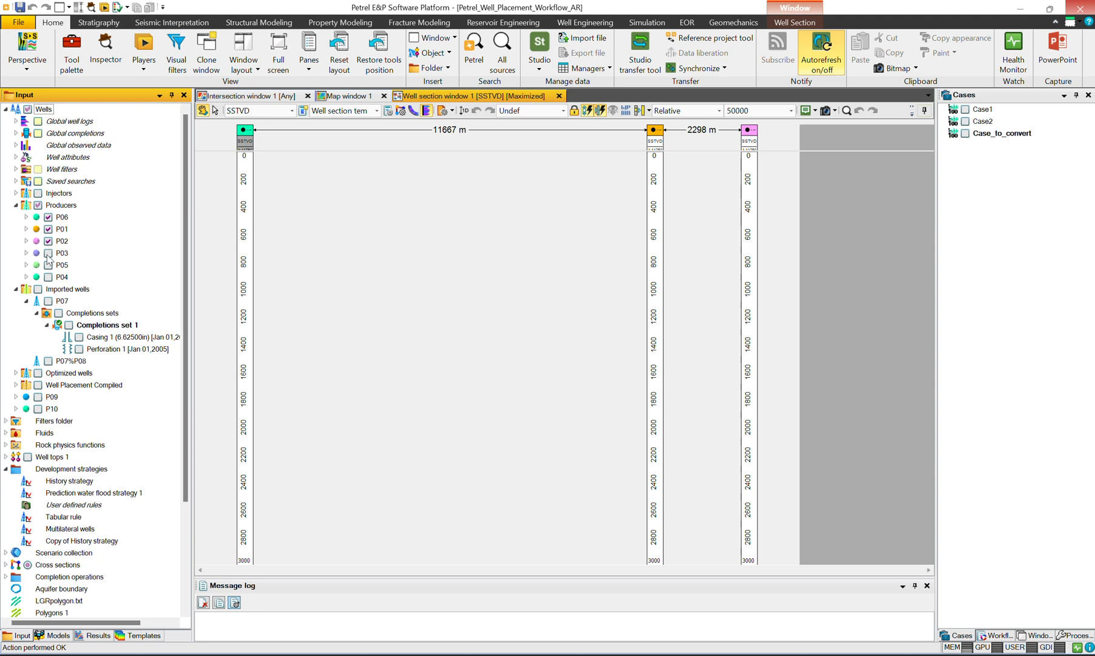
click(49, 253)
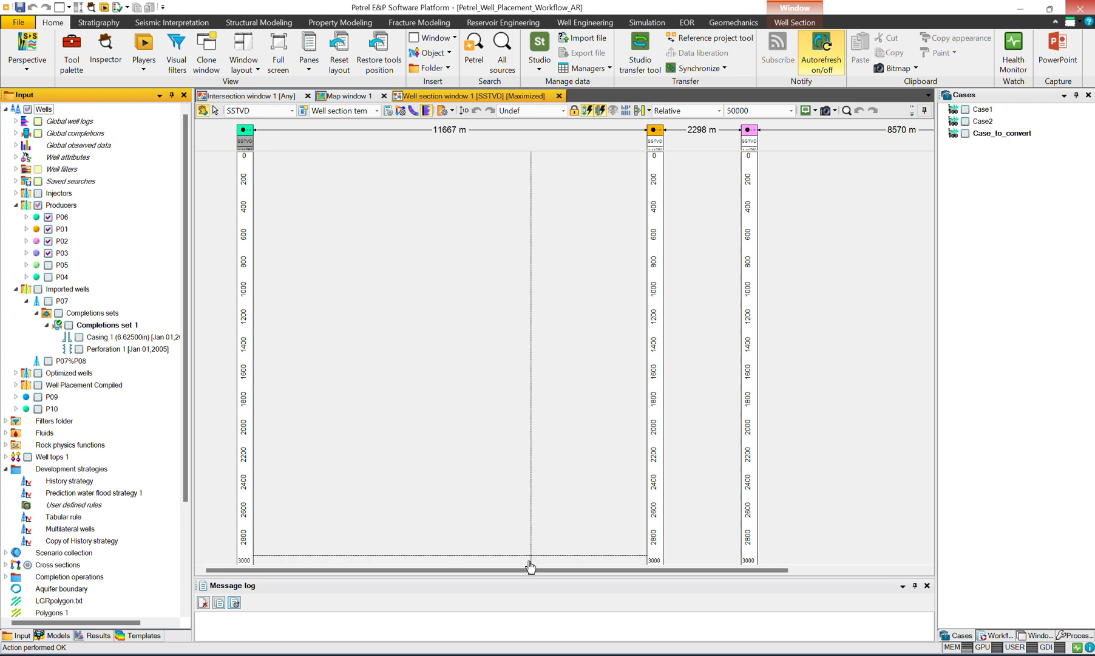
Step: Switch the spacing between wells in the section from relative to constant and set it to 50
mouse_move(530, 573)
mouse_down()
mouse_move(666, 575)
mouse_move(532, 573)
mouse_up()
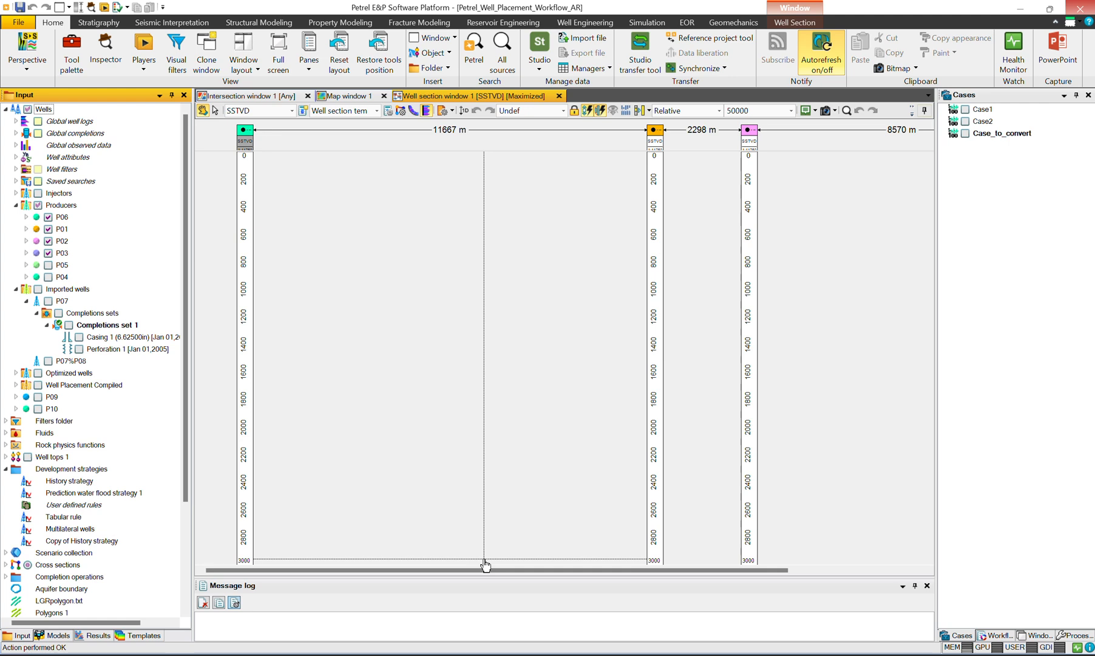
drag(486, 563, 544, 163)
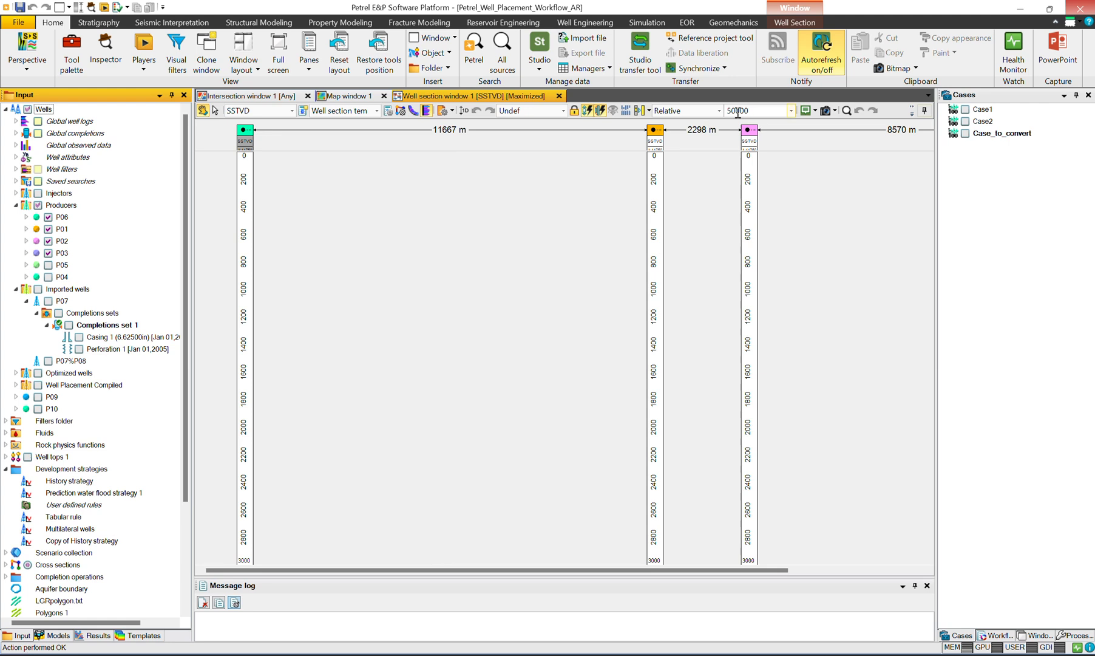
click(718, 110)
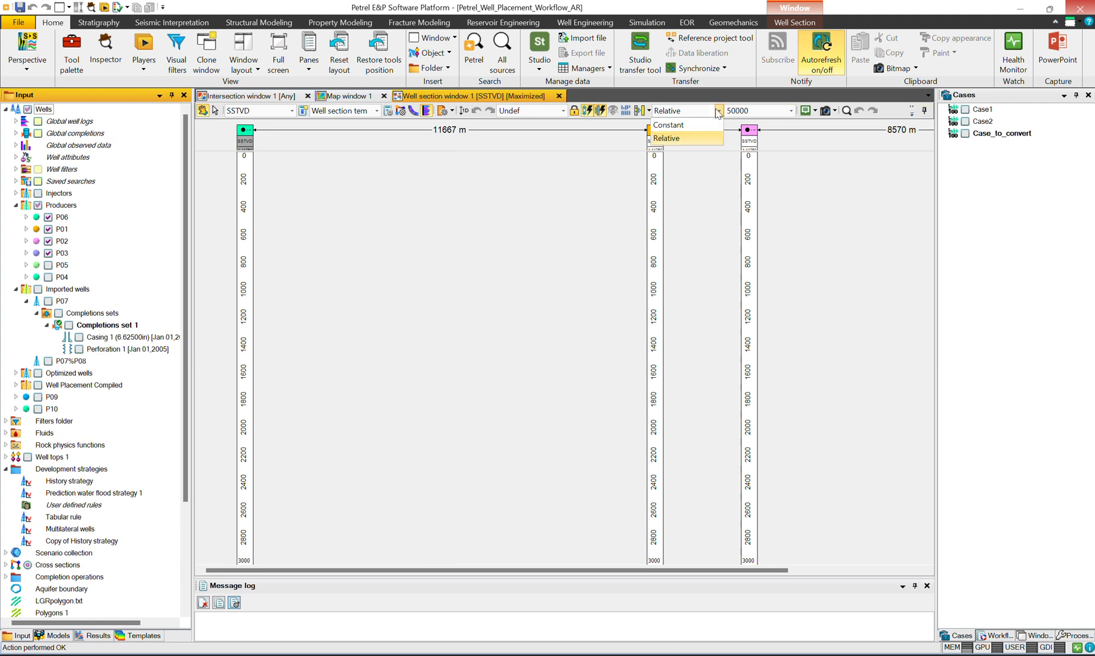
click(685, 125)
double_click(750, 112)
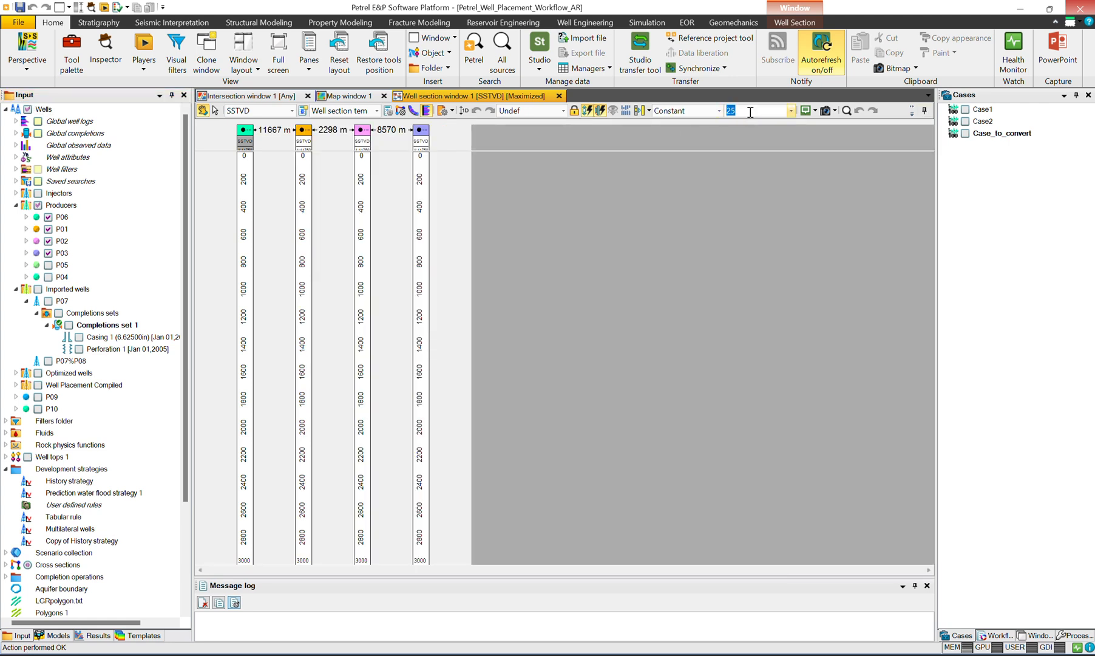
text(50)
key(Return)
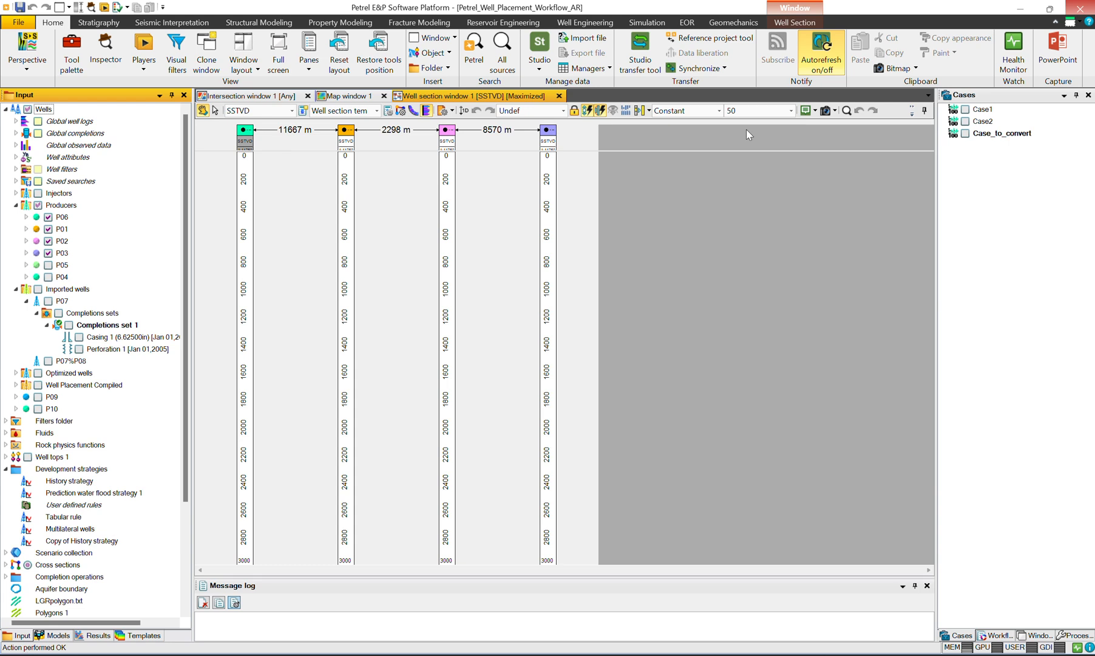
Step: Enlarge the header area of the well section and set the constant well spacing to 70
drag(318, 151, 317, 185)
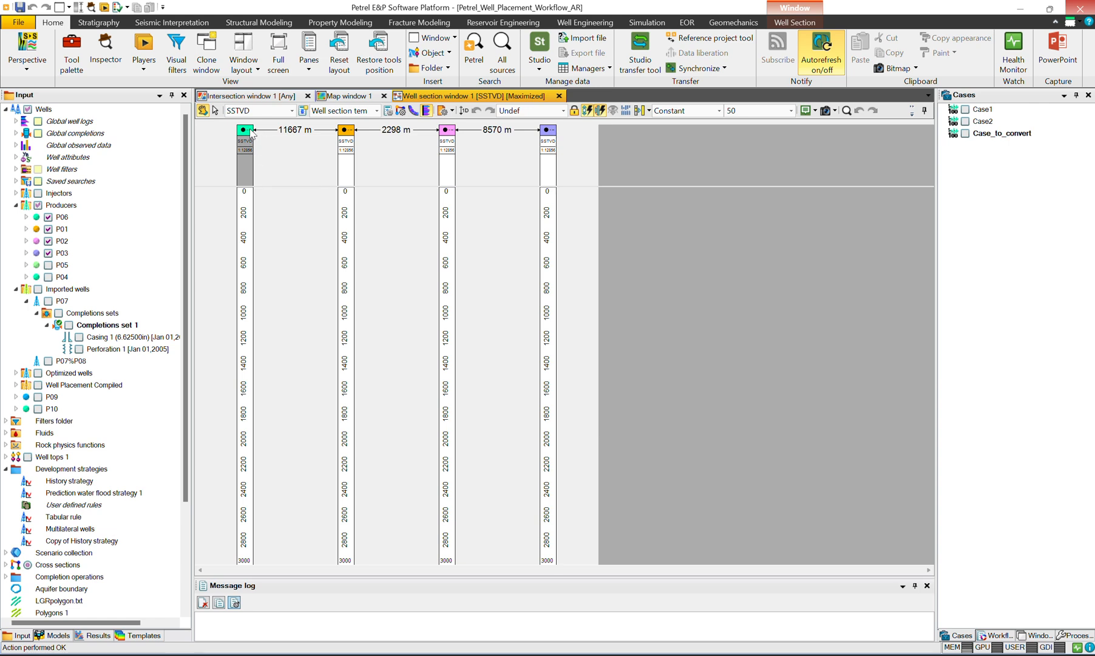
double_click(739, 112)
text(70)
key(Return)
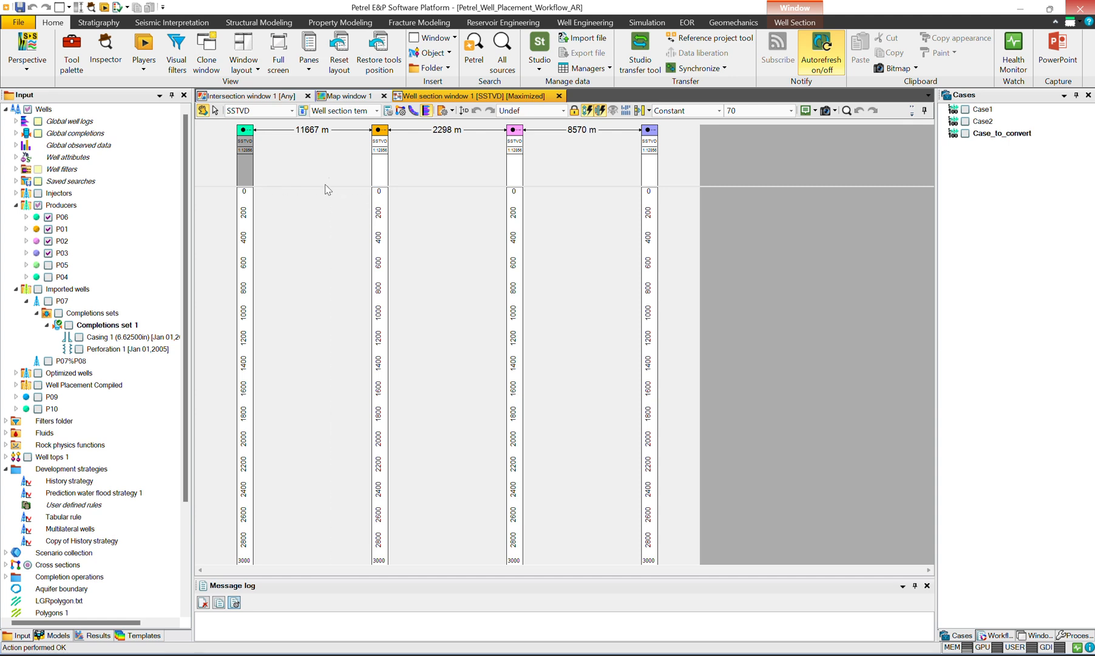
Step: Apply the Lithology template to the well section window
click(375, 114)
drag(376, 195, 377, 139)
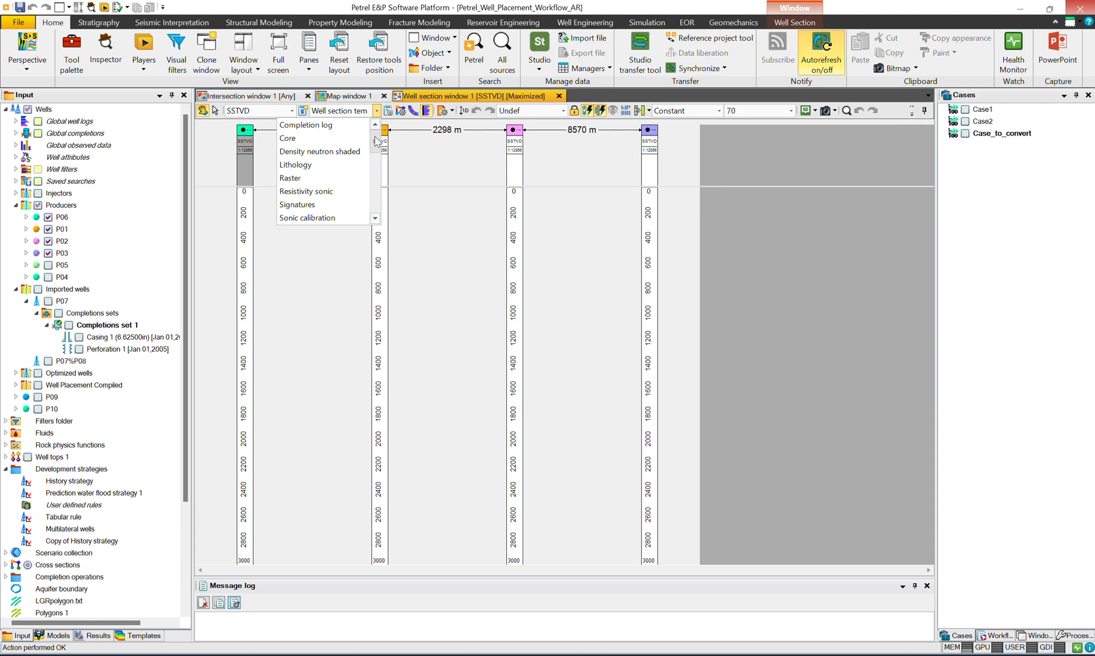
click(350, 167)
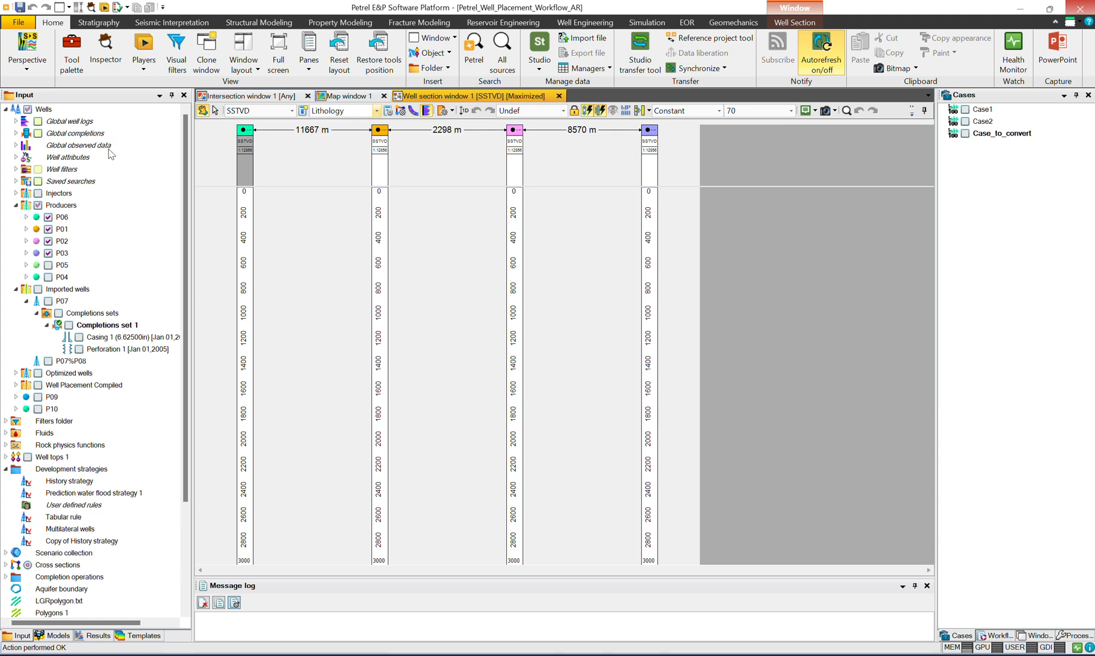
Step: Apply the Triple combo template to the well section and slightly reduce the header height
click(376, 110)
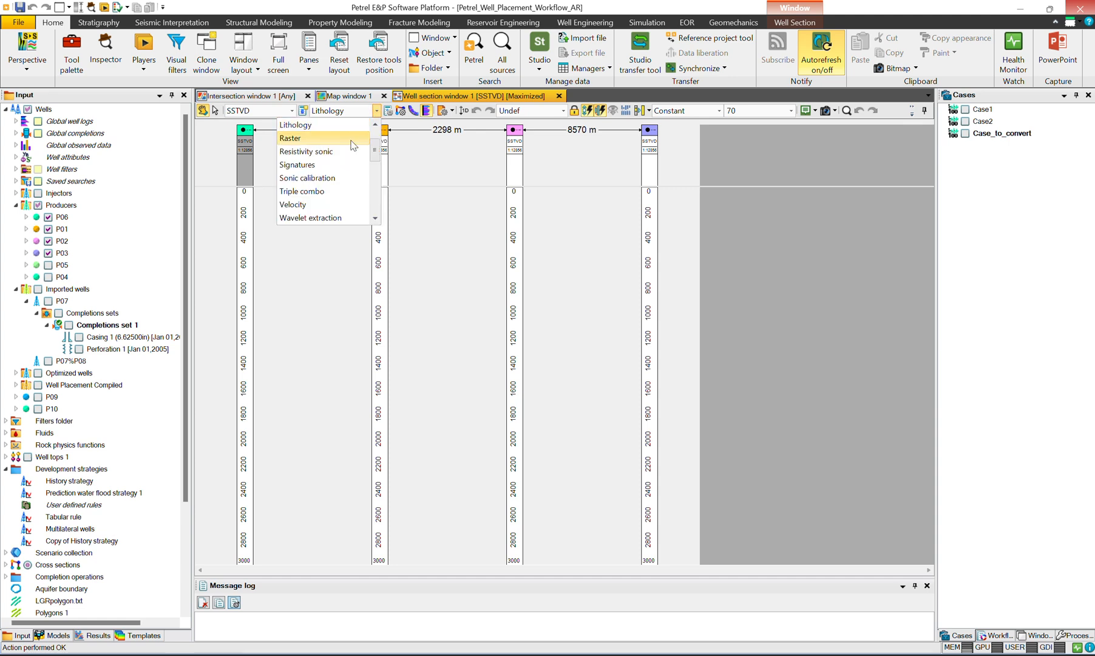
click(328, 187)
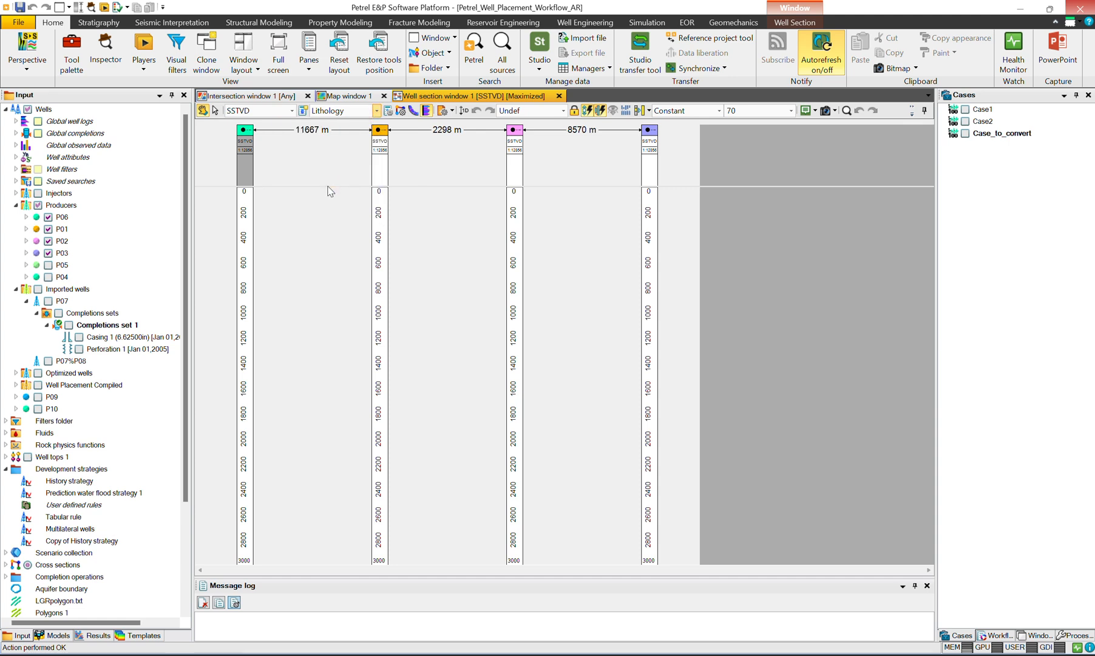
drag(328, 186, 325, 179)
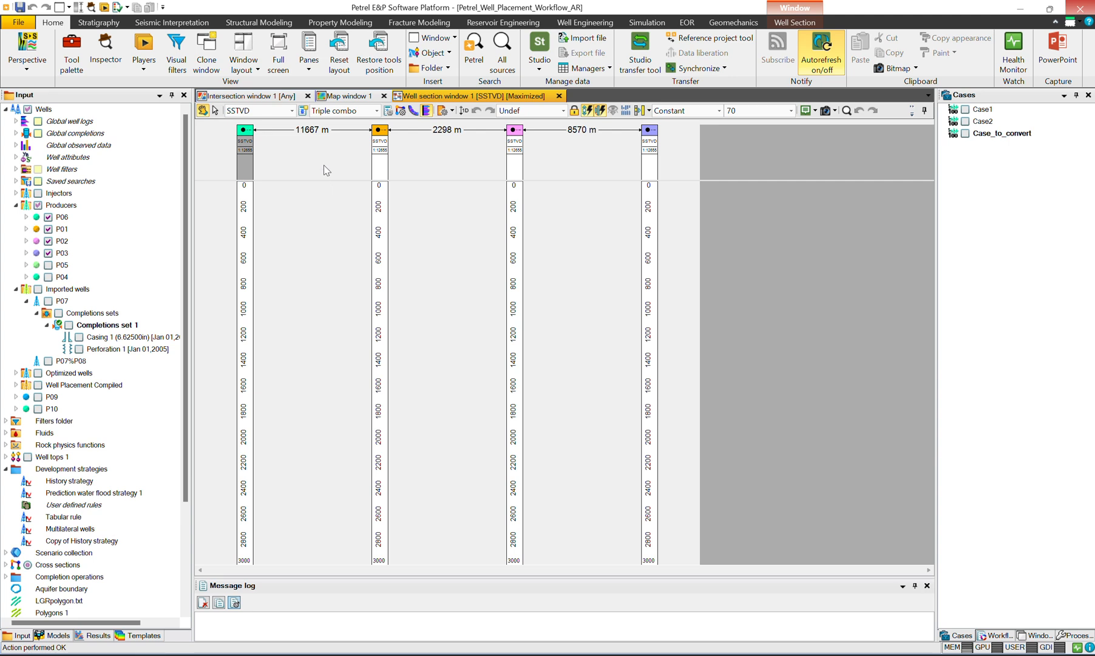
Step: Review the vertical tracks in the Triple combo template settings against the well logs available for P06
click(393, 114)
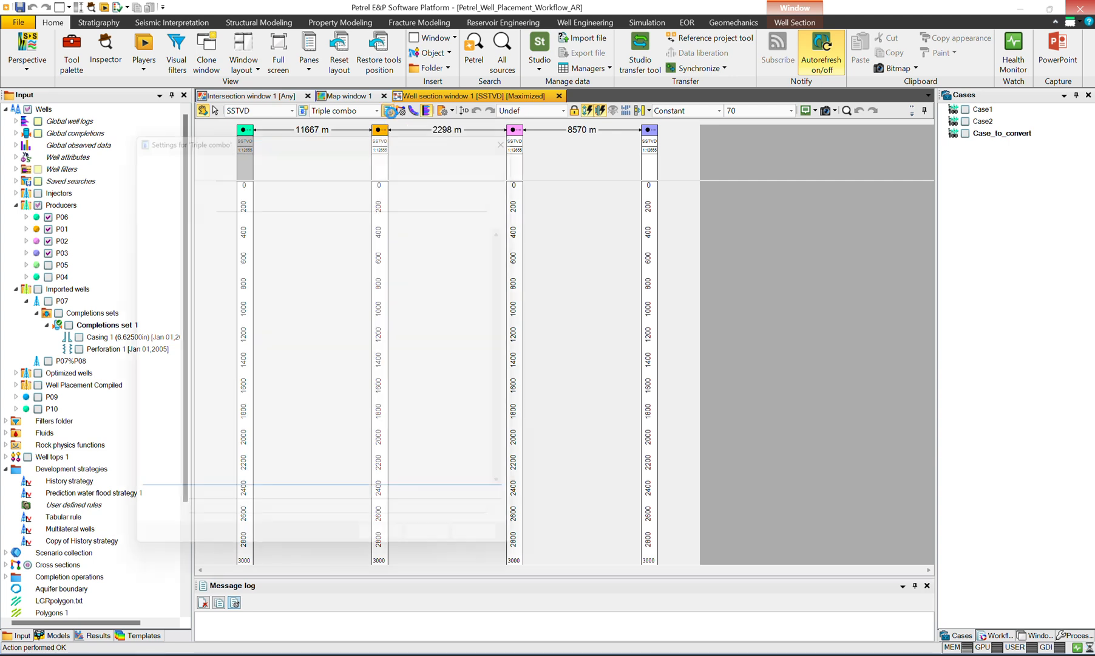
click(194, 142)
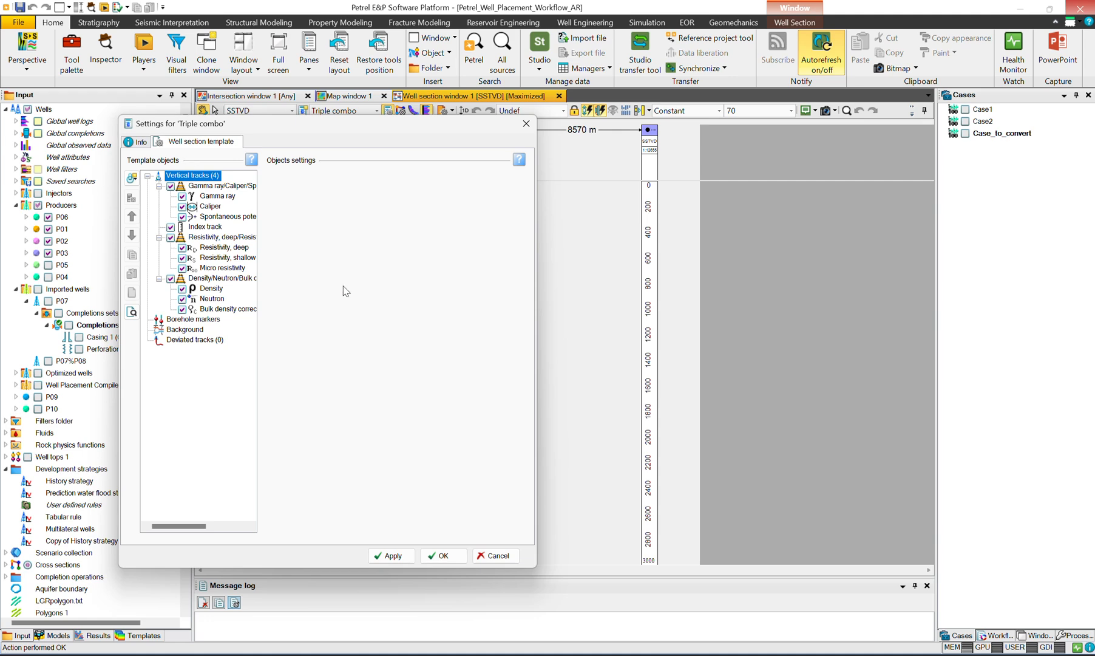
drag(327, 131, 745, 126)
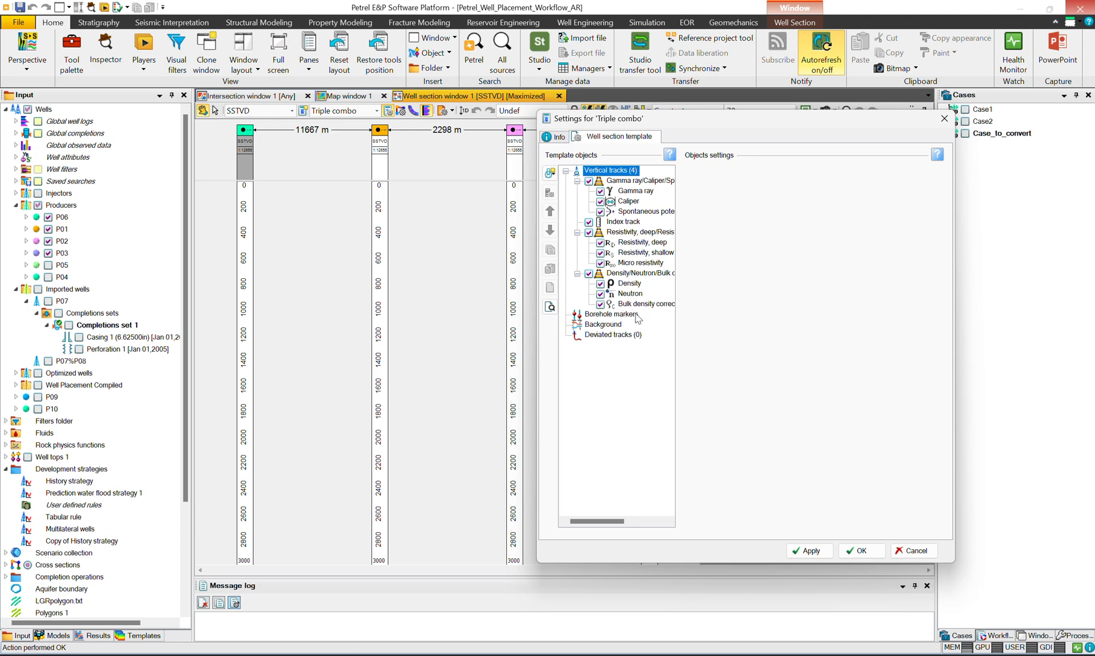
click(26, 218)
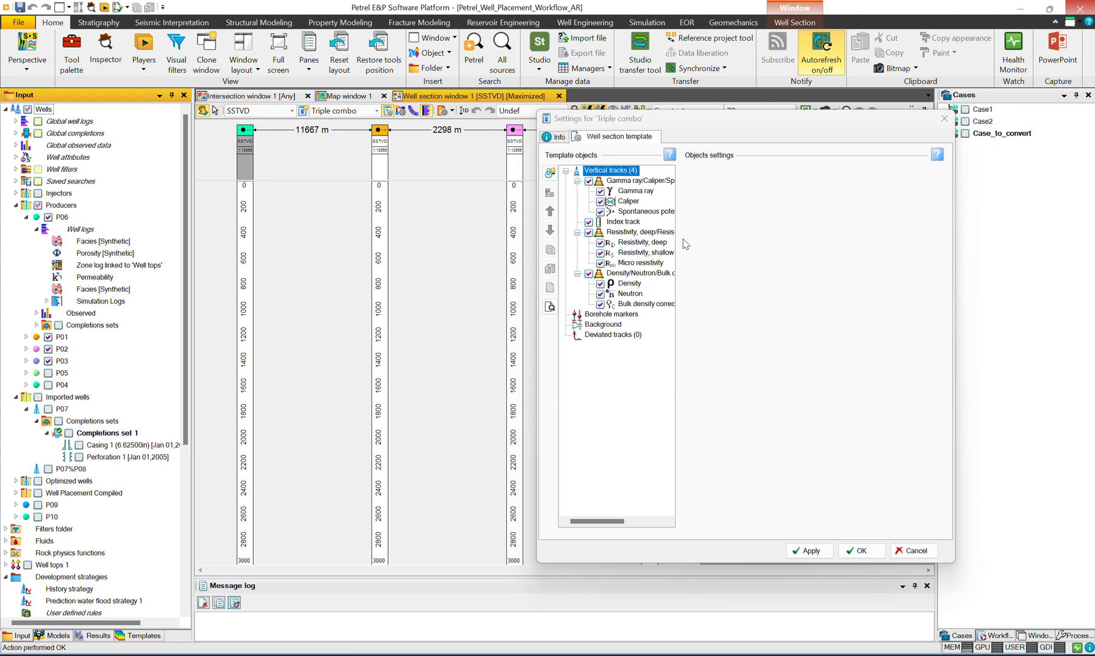
click(944, 118)
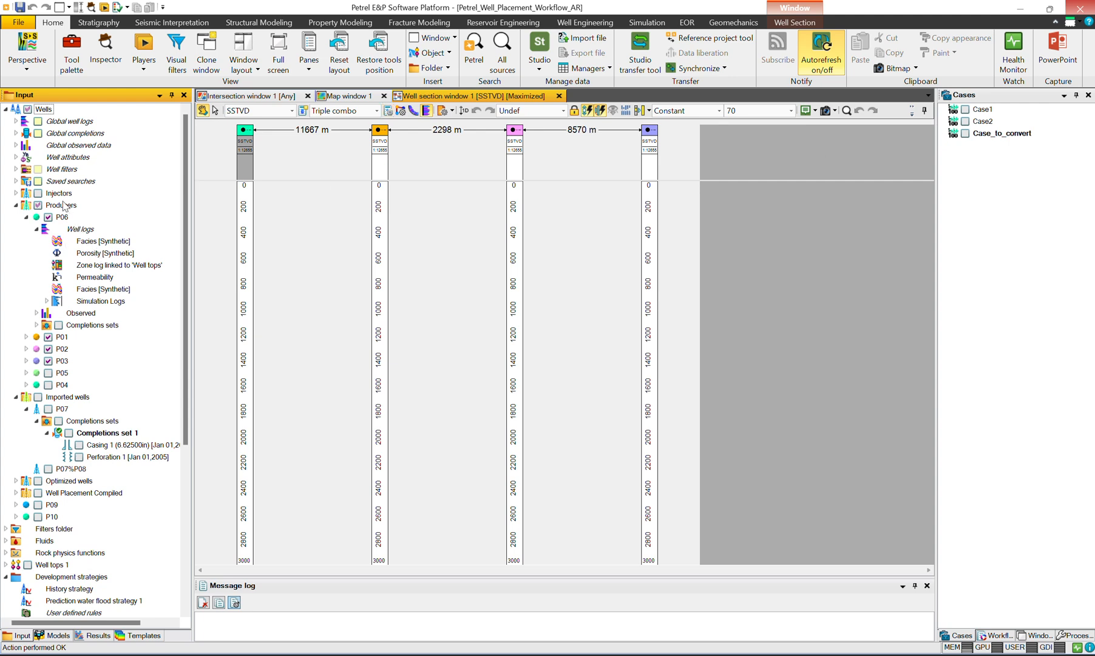
Step: Display the Porosity global well log on all wells in the section and examine its logged intervals
click(17, 121)
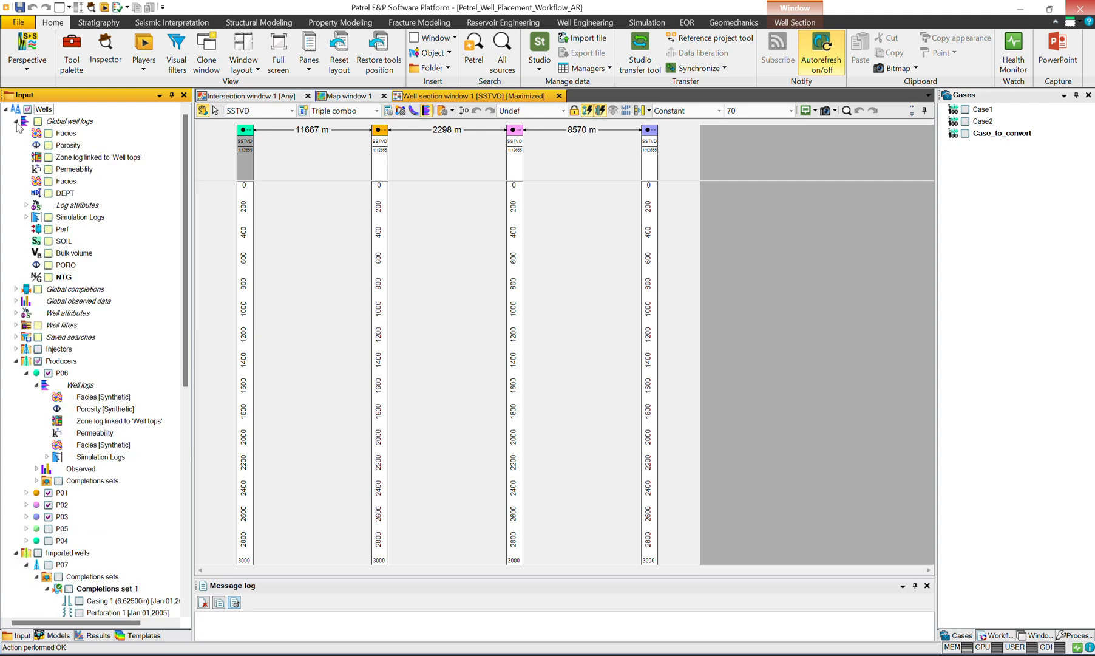
click(48, 145)
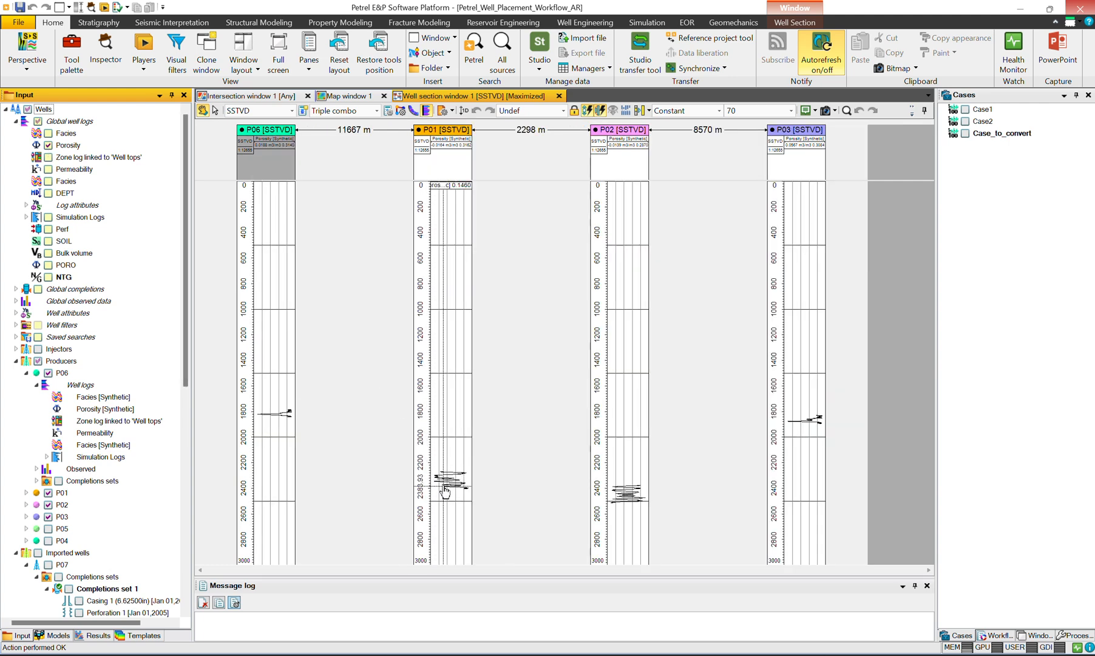
click(483, 471)
scroll(483, 471, up, 1)
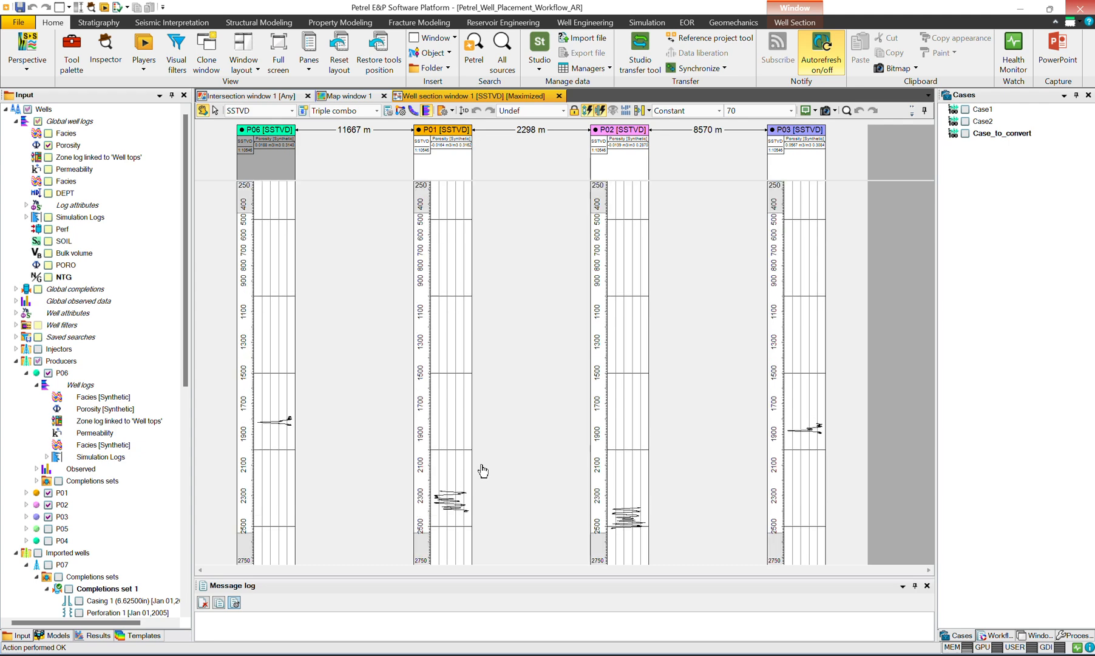
scroll(483, 471, up, 2)
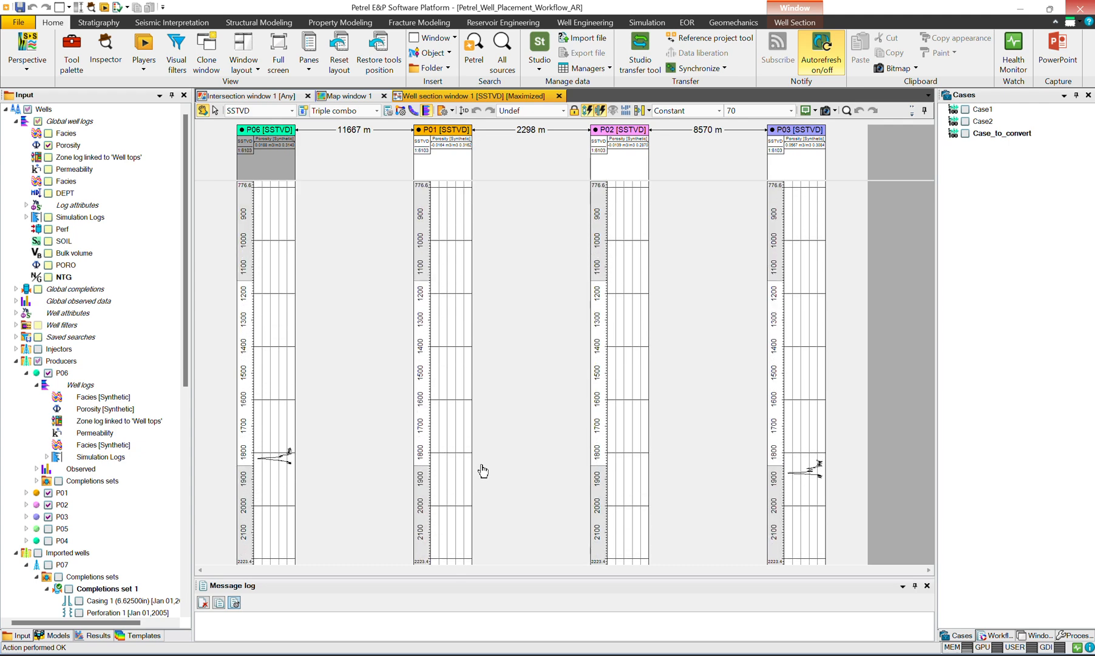
scroll(483, 471, down, 3)
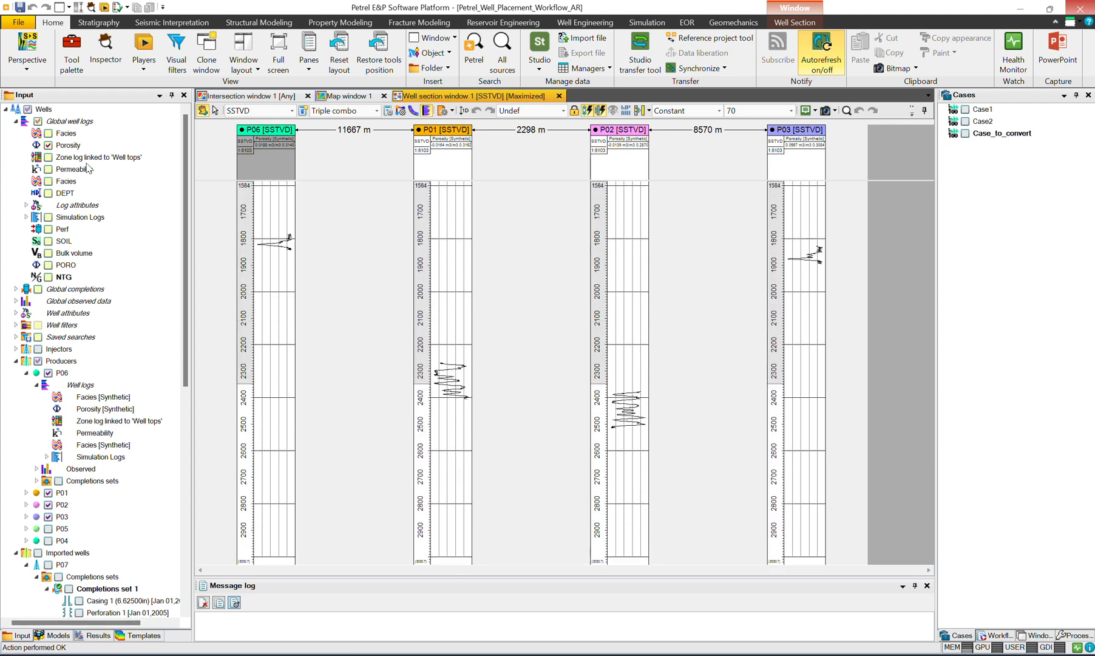
Step: Check the model's grid properties and add the Permeability global well log to the section
click(55, 635)
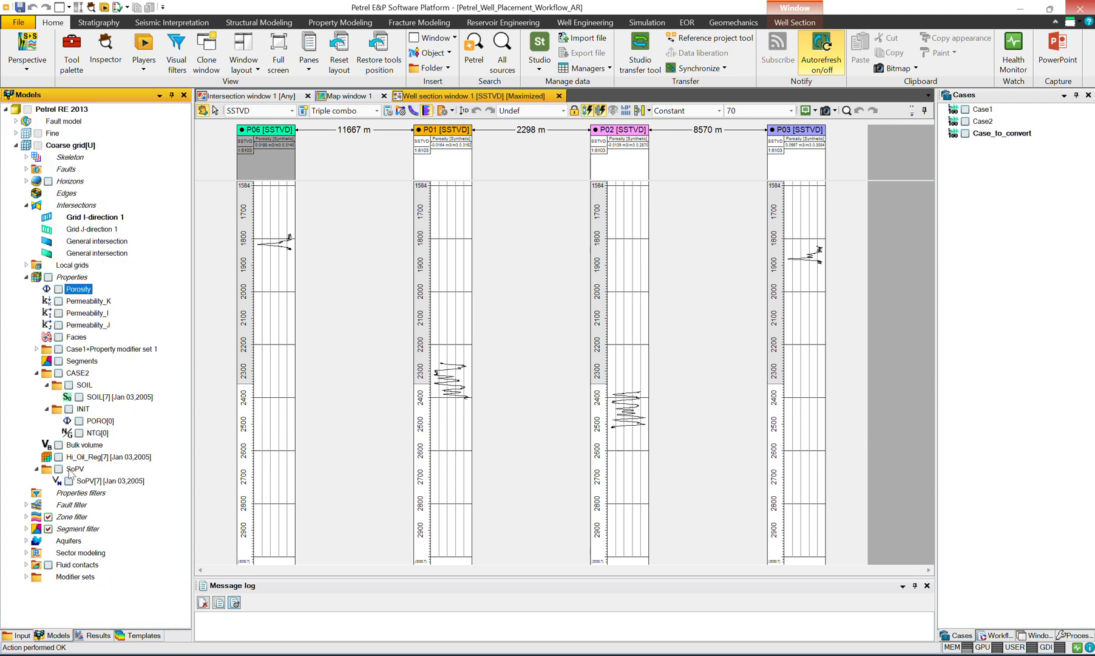
click(18, 635)
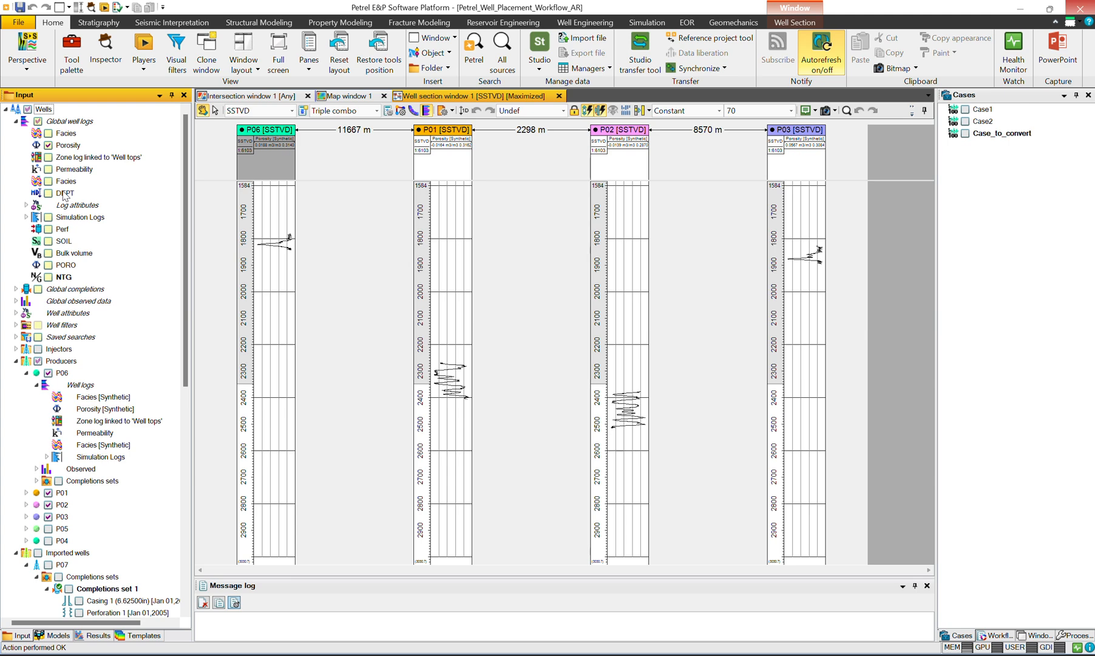
click(48, 169)
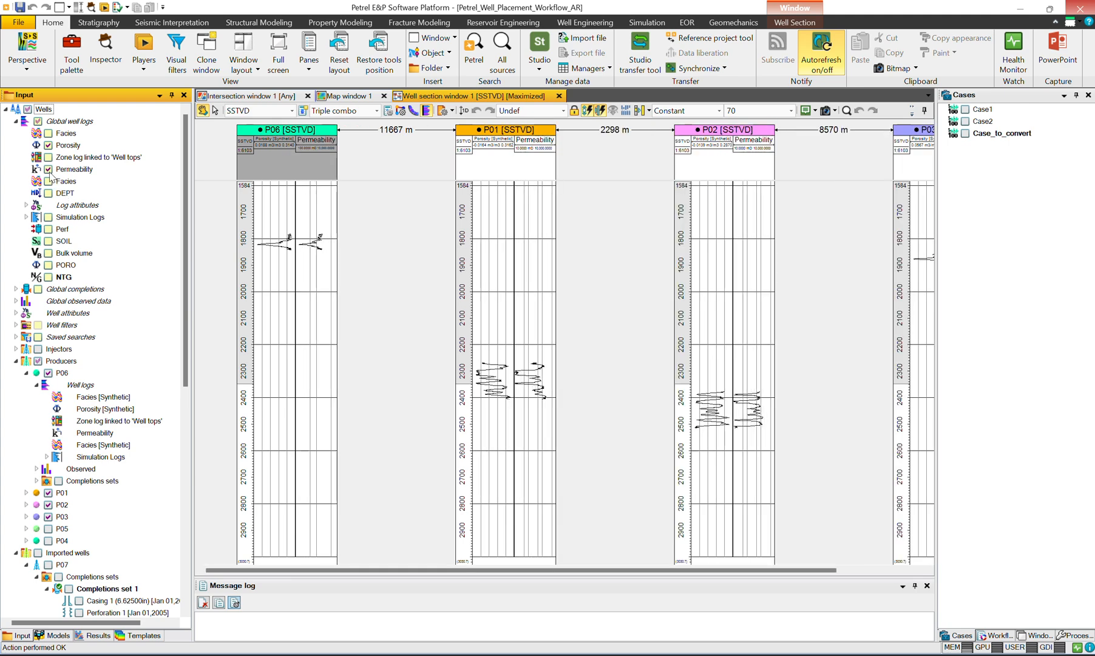
Step: In the Triple combo template settings, limit the Porosity log to a minimum of 0 and a maximum of 0.5
click(388, 111)
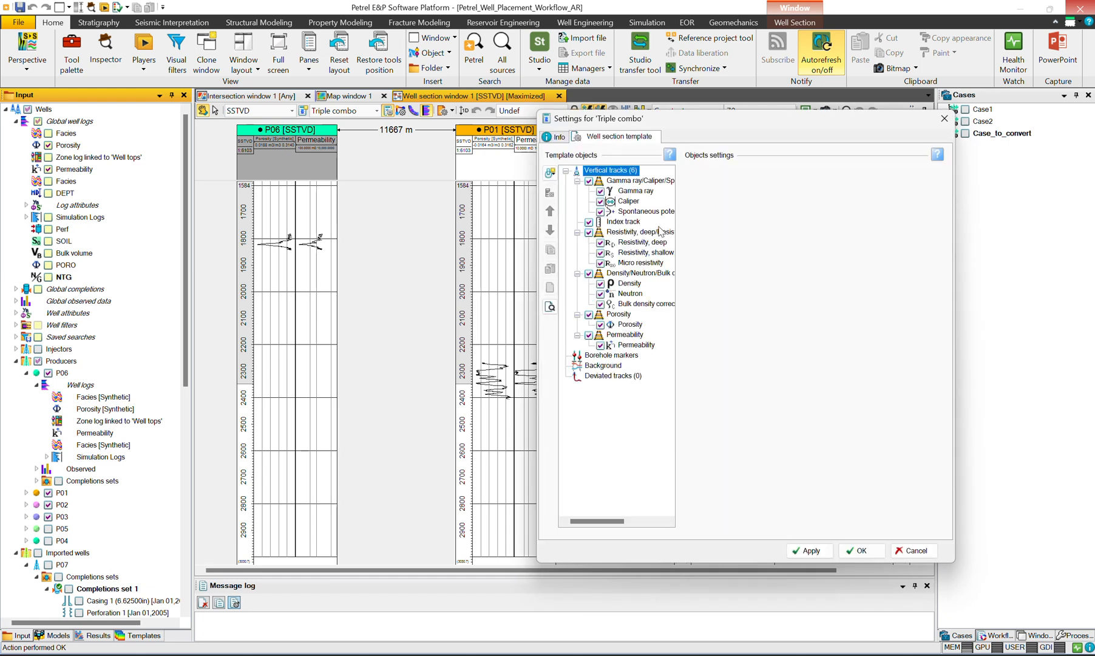
drag(671, 123, 628, 123)
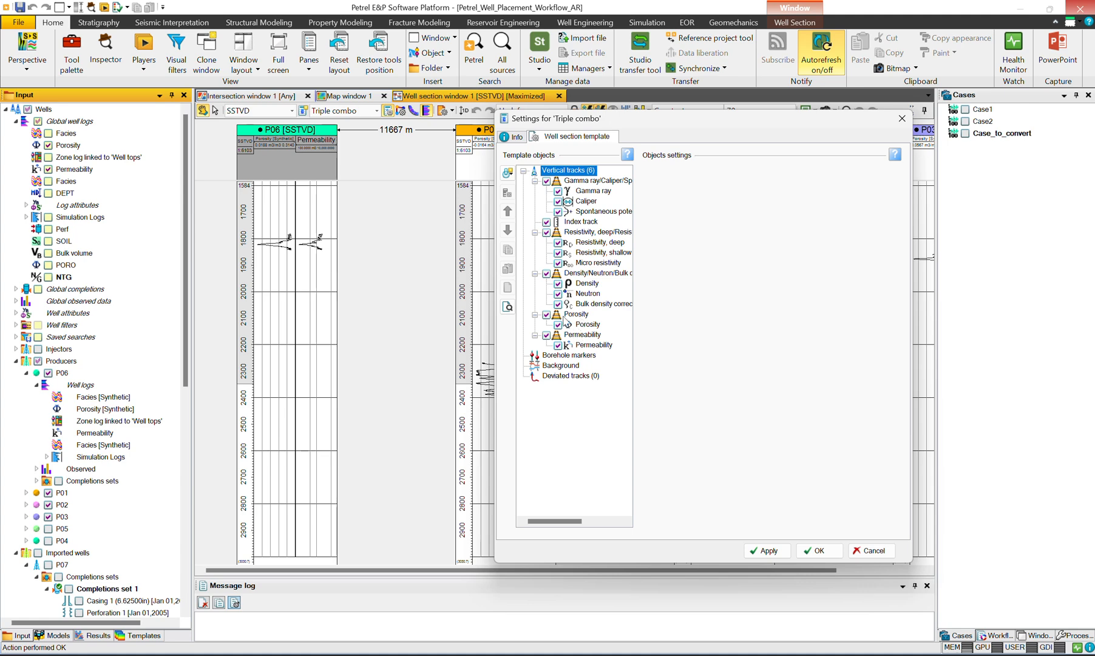
click(582, 325)
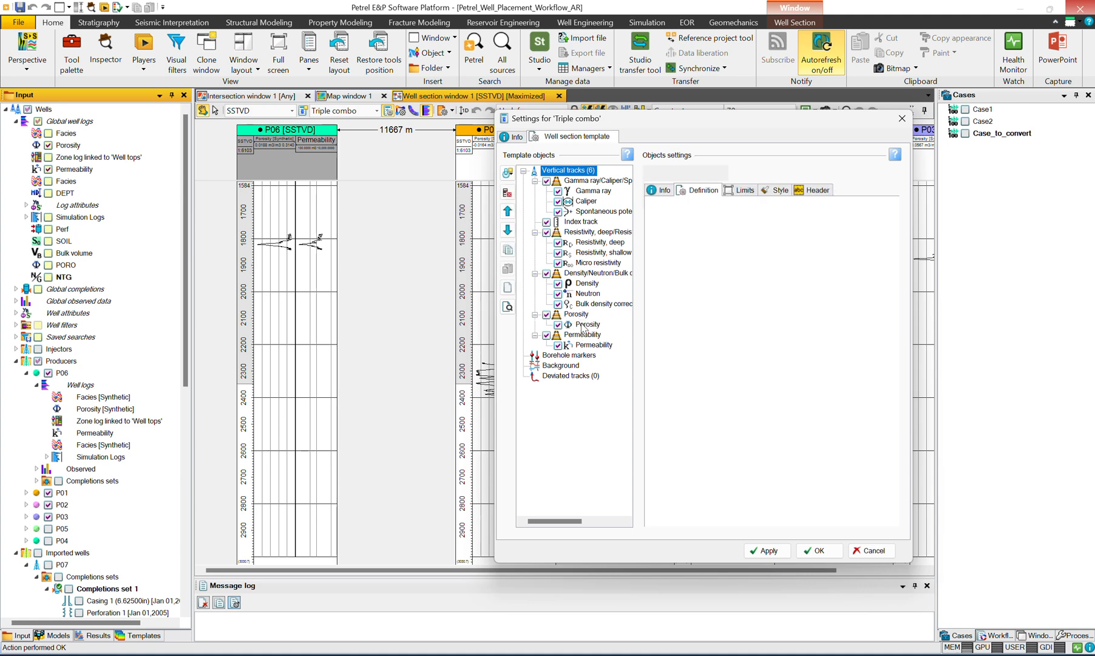
click(737, 178)
click(684, 198)
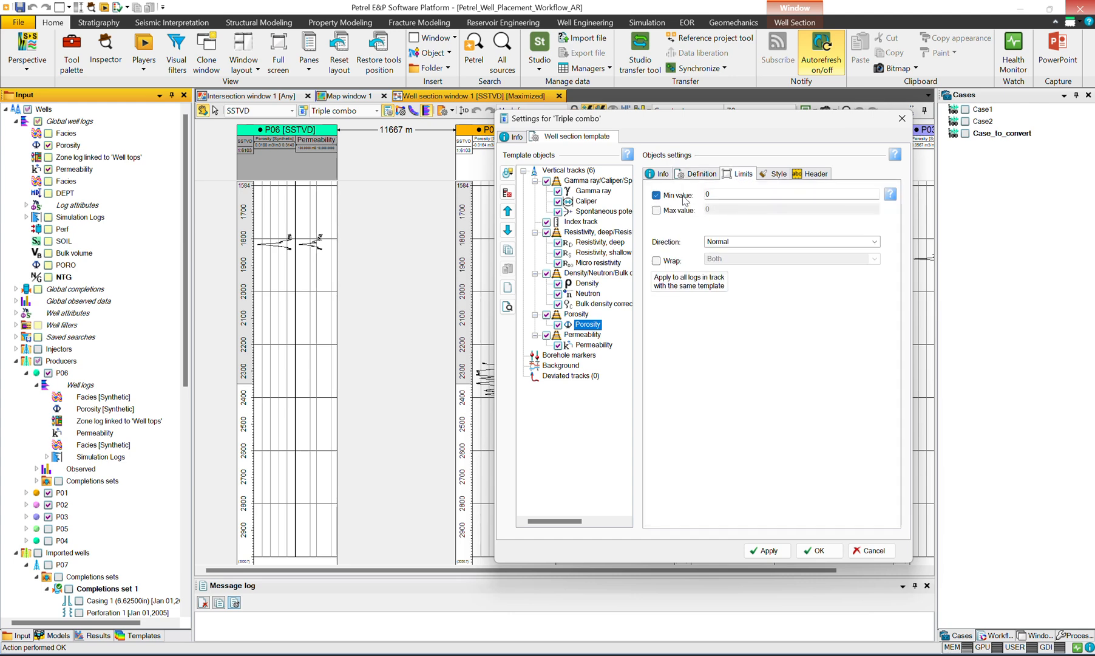
click(686, 211)
key(Tab)
text(0.5)
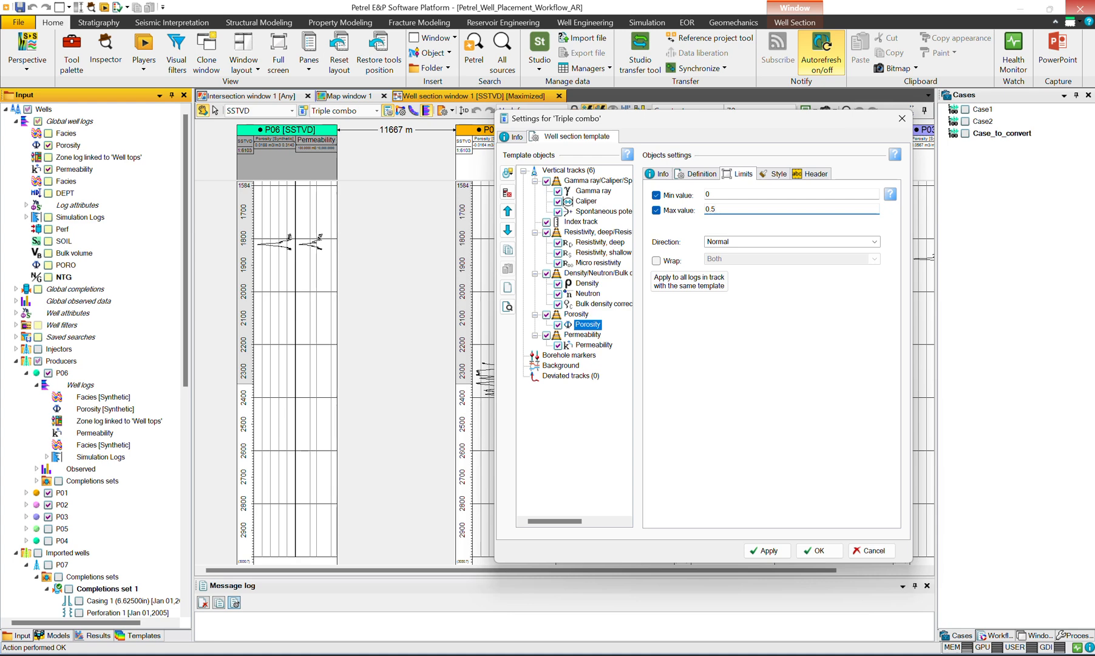
Step: Switch the Porosity log's line colour to Selected and pick blue
click(779, 174)
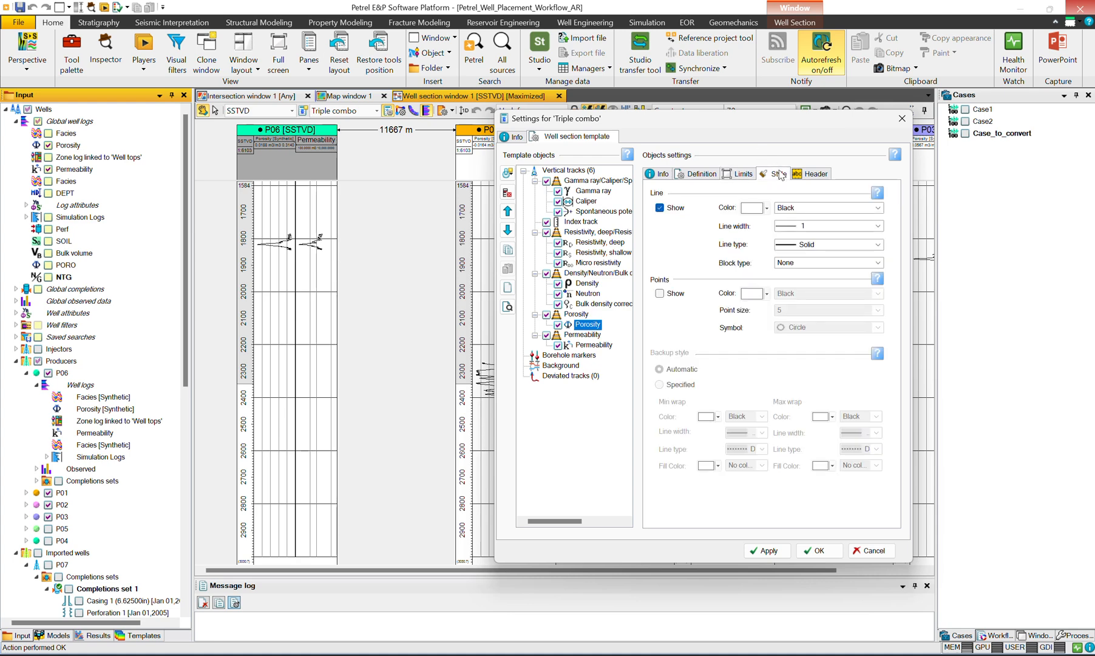
click(785, 208)
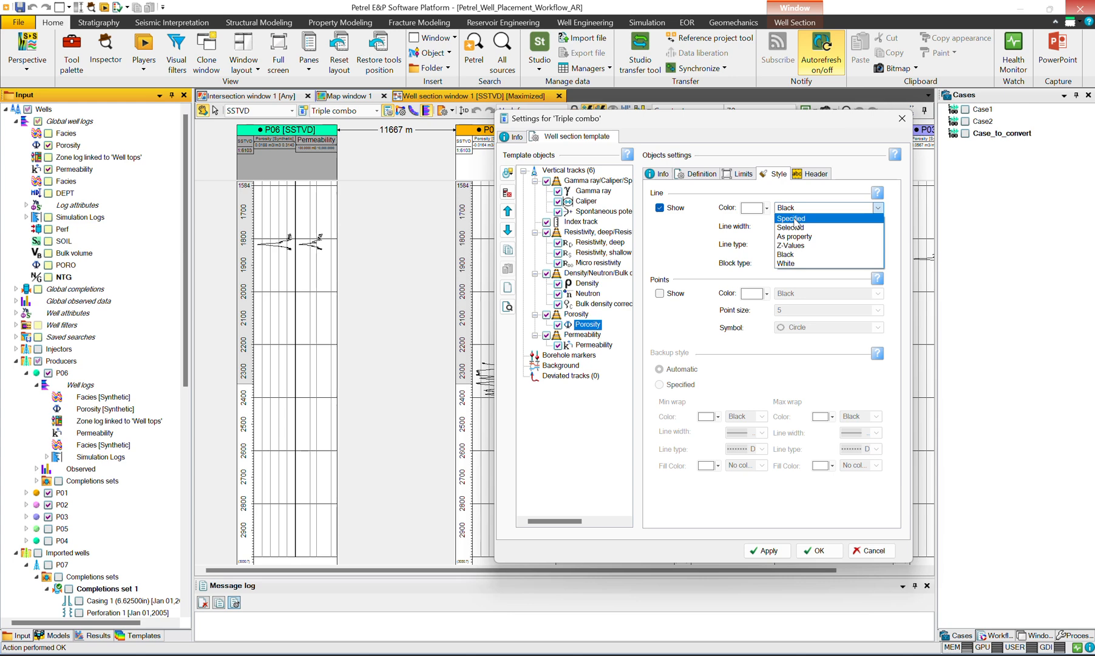
click(789, 218)
click(793, 208)
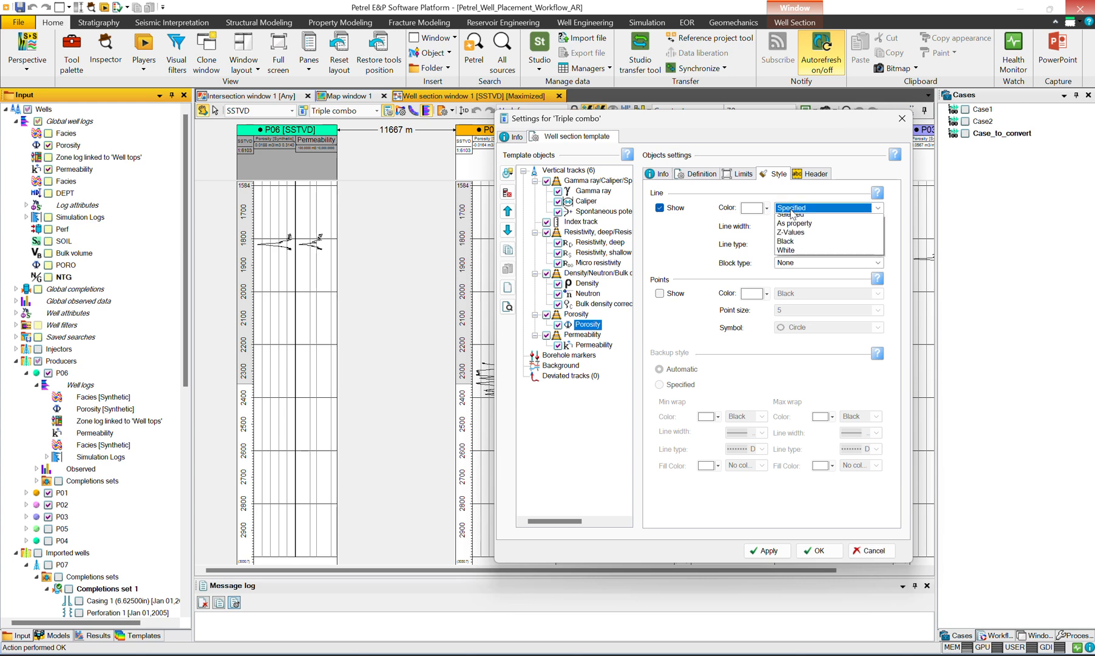
click(791, 227)
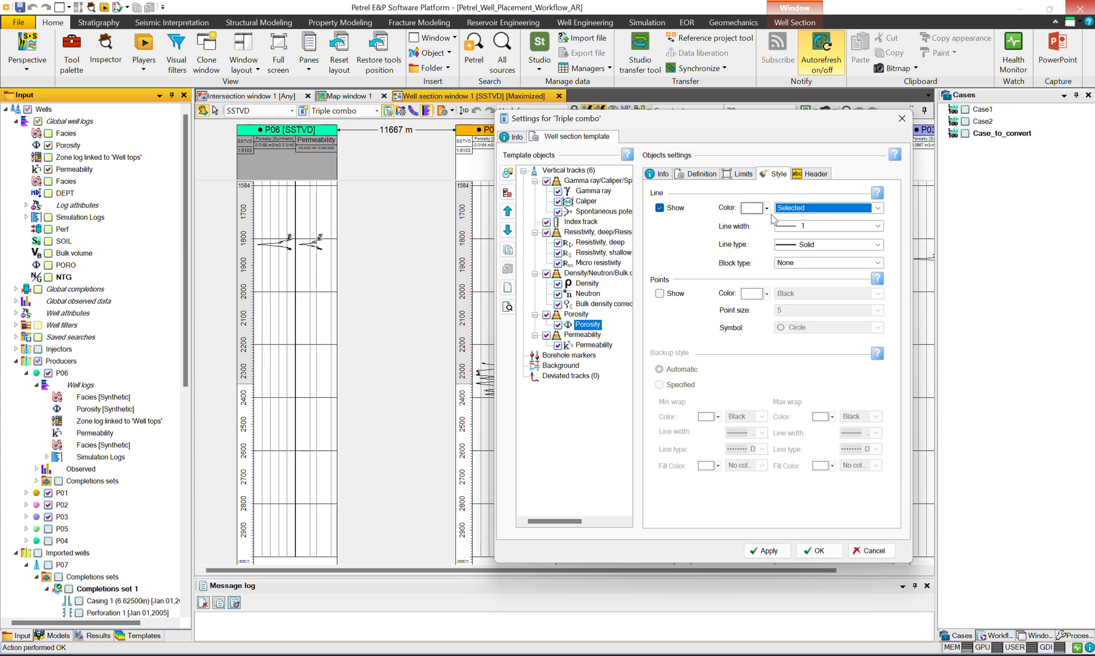
click(767, 208)
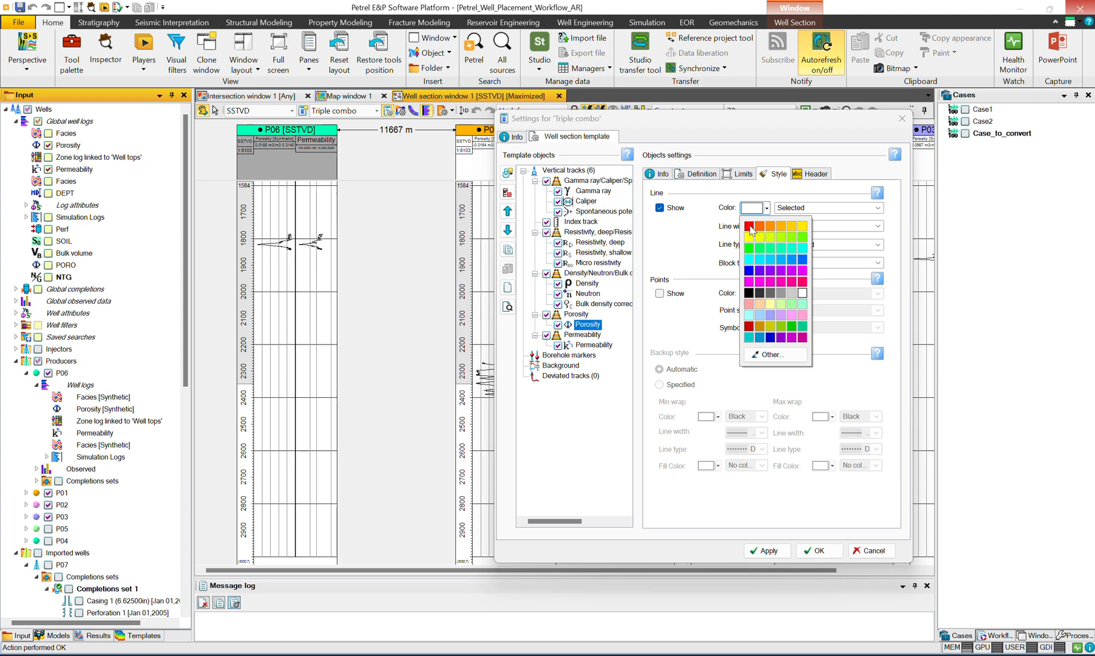
click(750, 271)
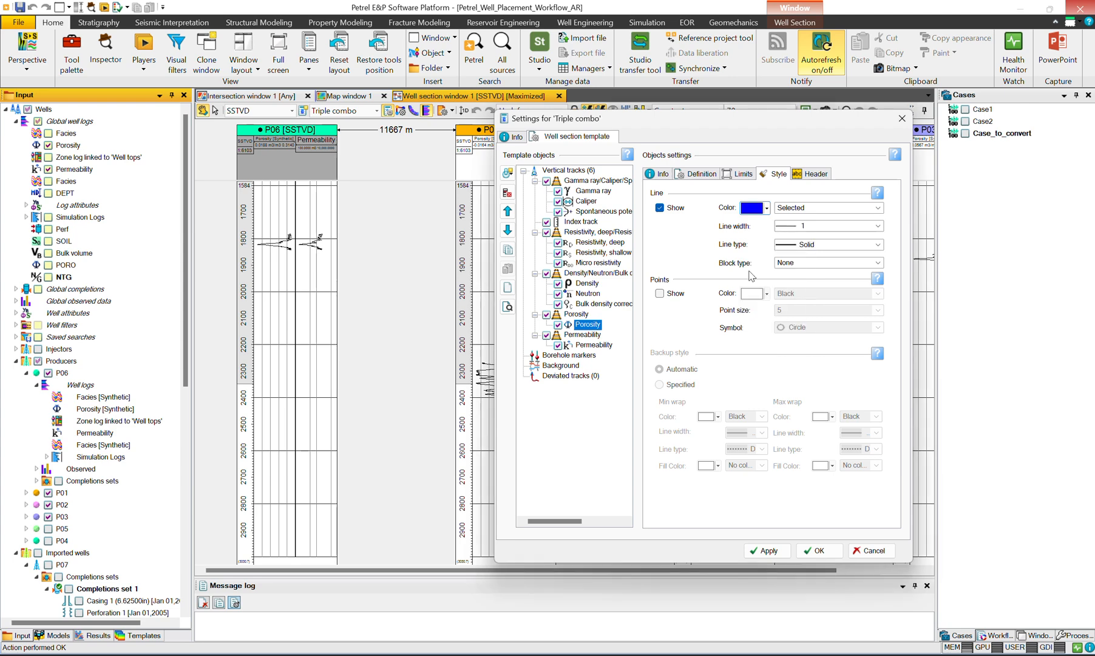
Step: Set the Porosity line width to 2 and its type to Stippled, apply the style and check the curves in the section
click(802, 227)
click(805, 245)
click(805, 245)
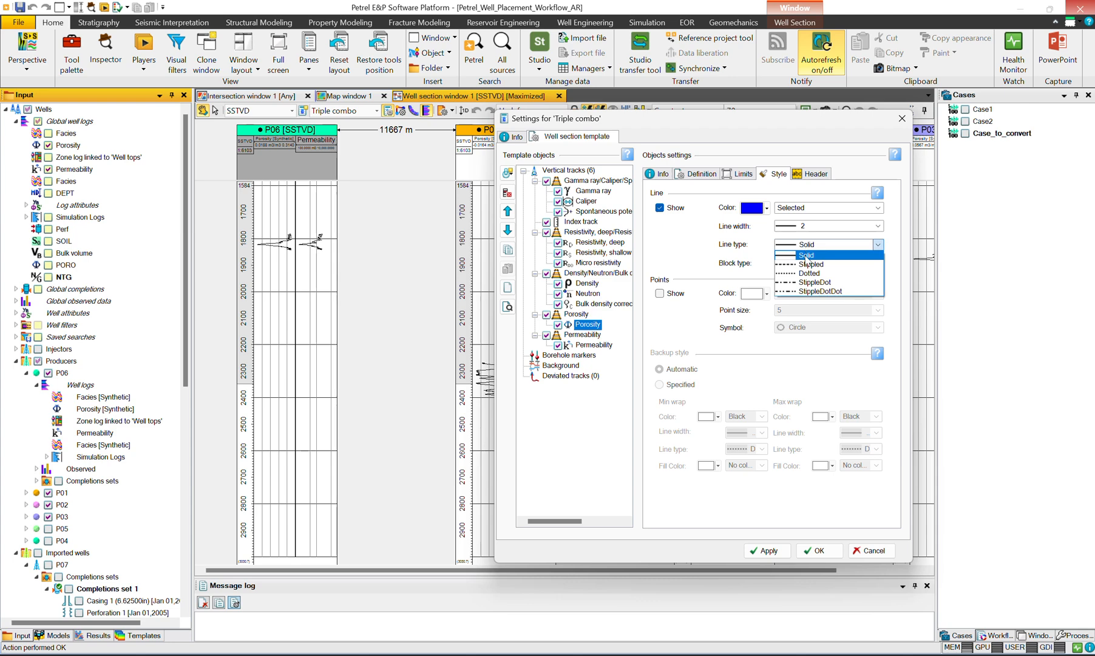
click(809, 266)
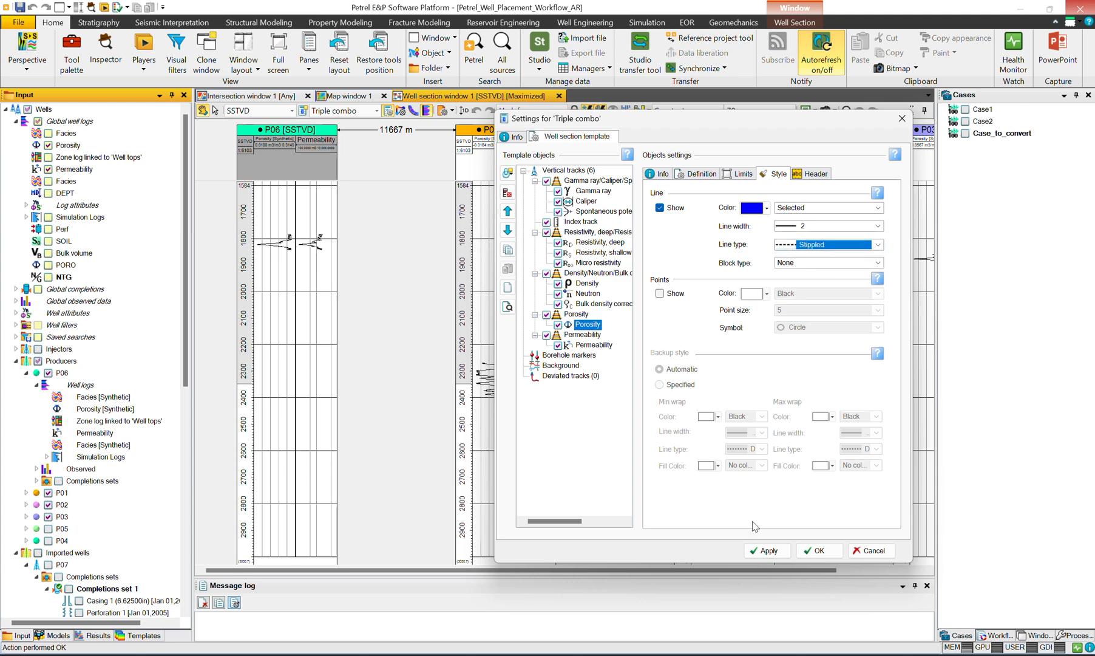
click(765, 551)
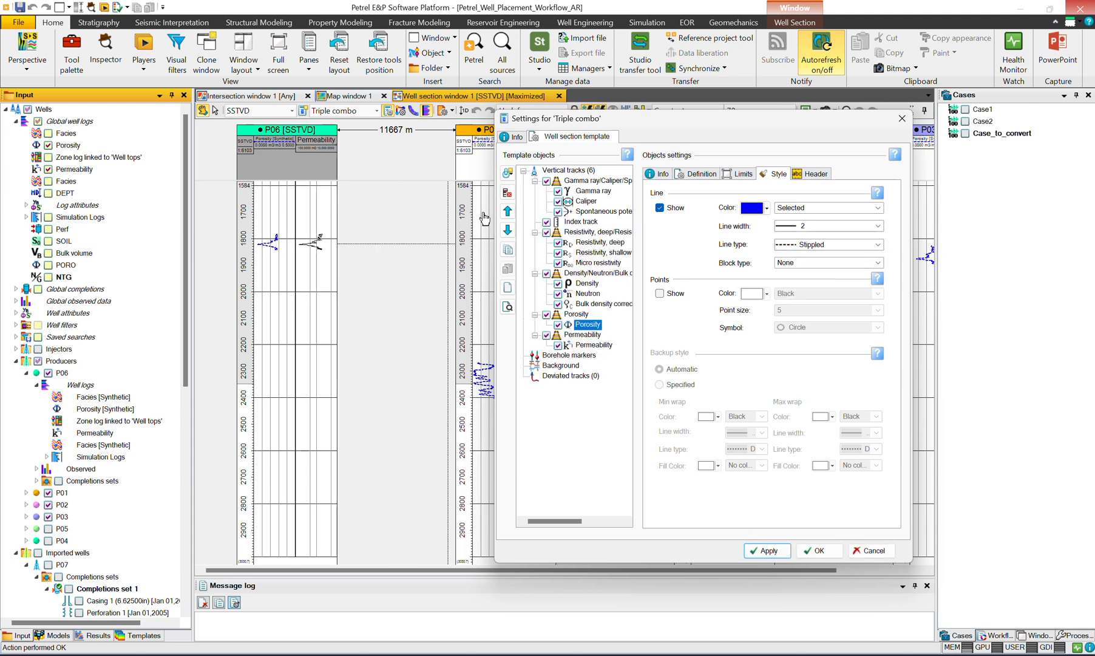
drag(651, 127, 703, 442)
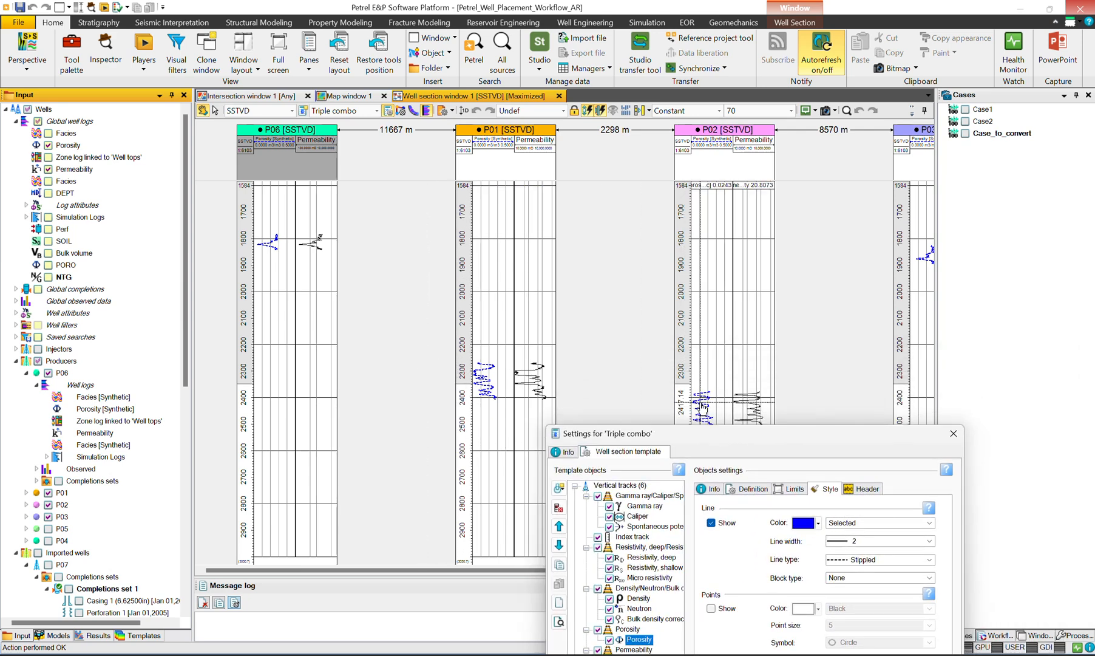
drag(712, 433, 676, 185)
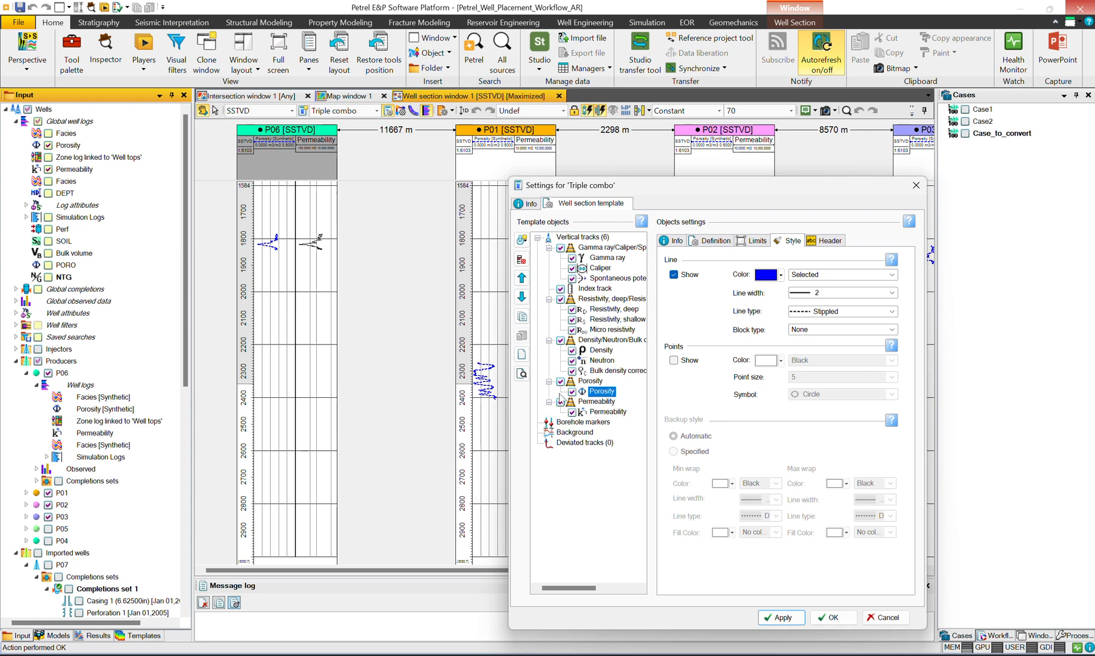
Step: Turn on horizontal minor gridlines for the Porosity track and apply the change
click(612, 412)
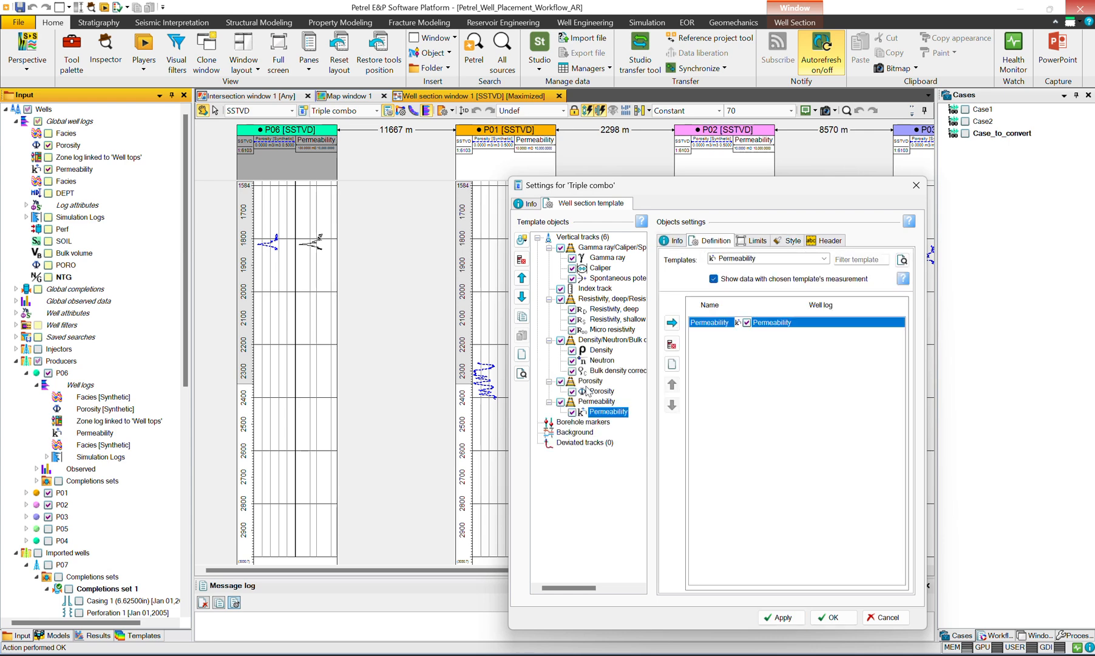
click(594, 385)
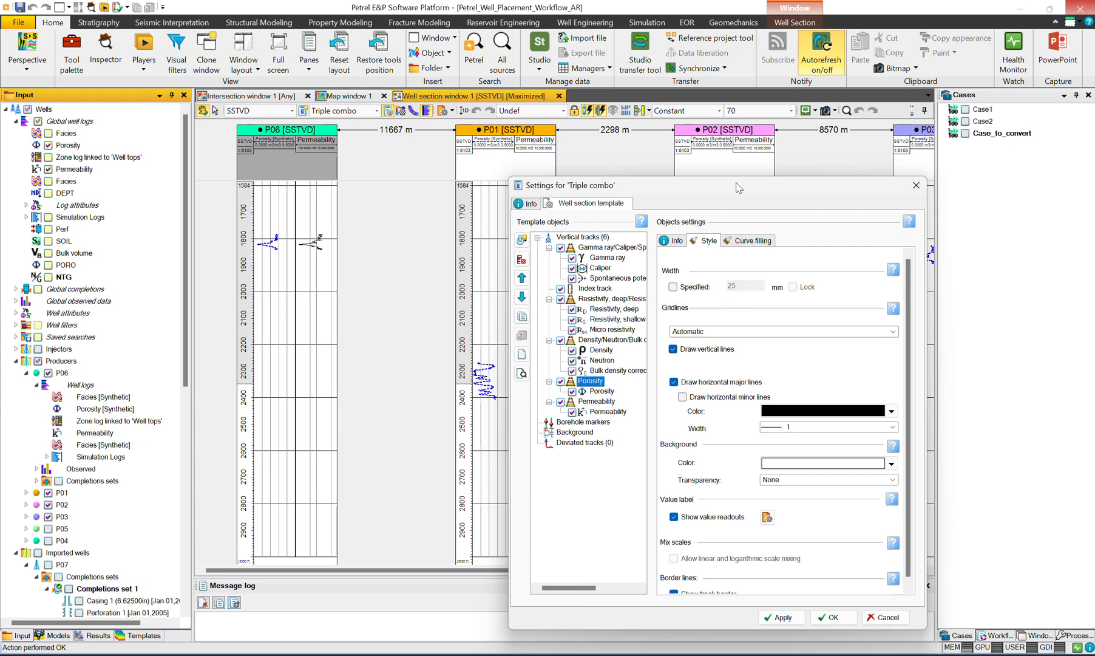
drag(737, 183, 713, 165)
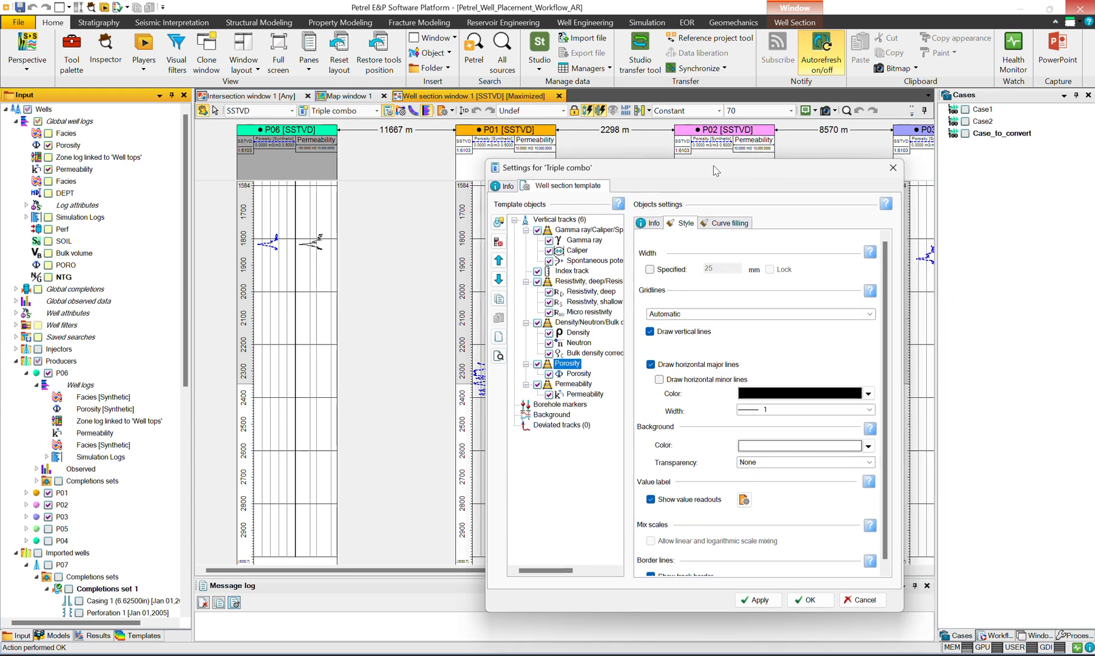
click(693, 381)
click(758, 599)
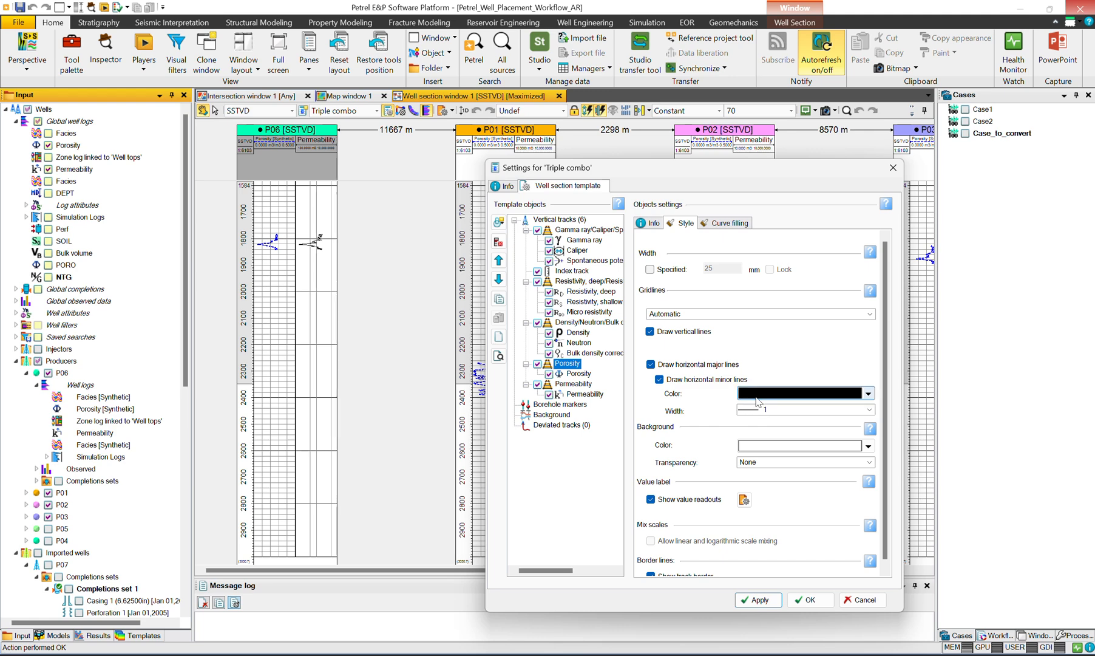
Step: Colour the Porosity track's gridlines light grey, set its background transparency to 30%, and close the template settings
click(759, 394)
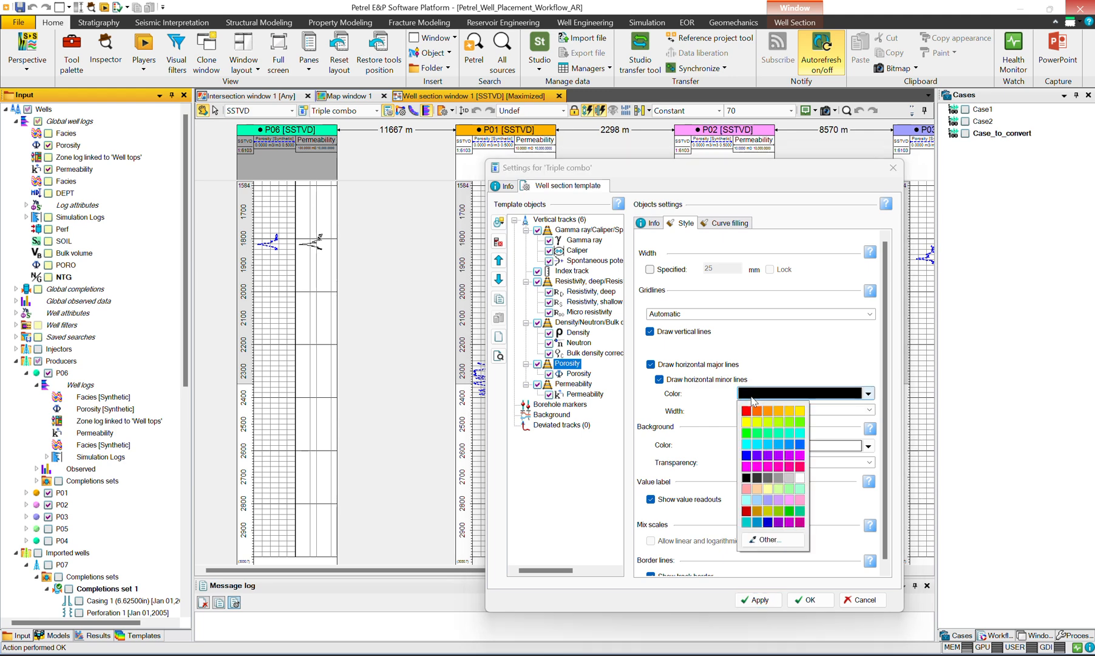
click(790, 477)
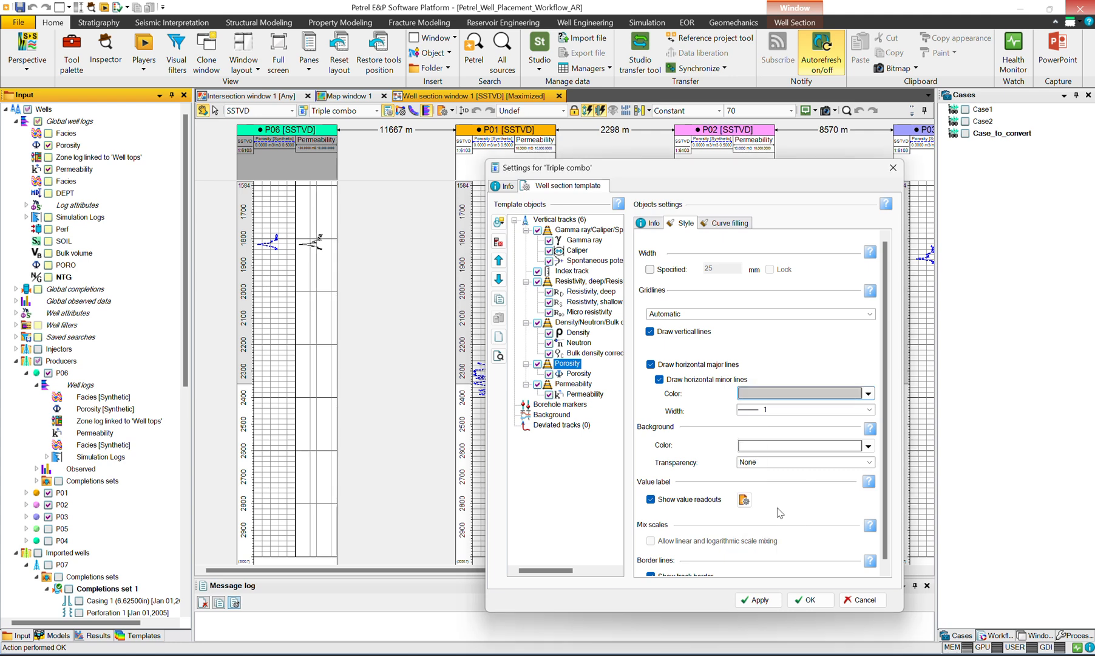
click(763, 598)
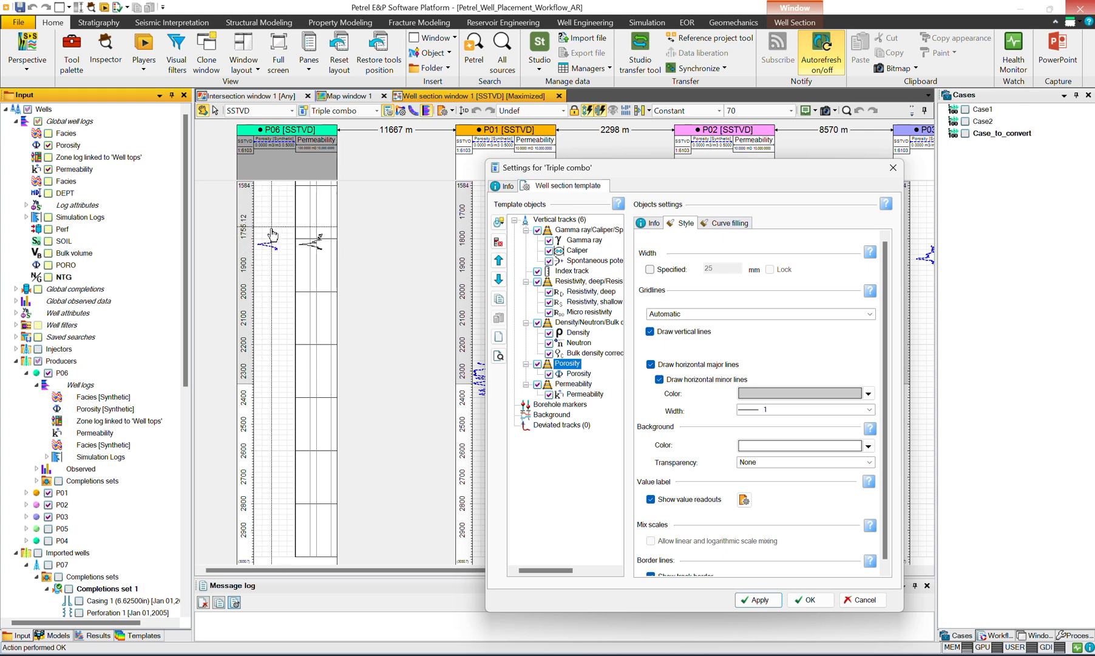
scroll(744, 466, down, 3)
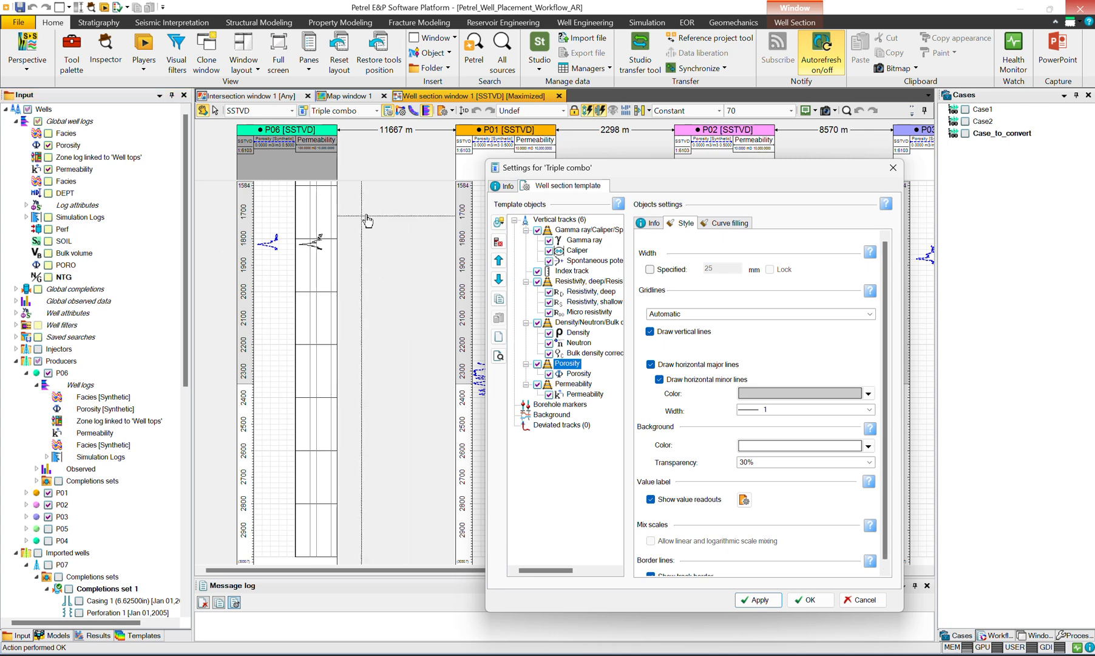
drag(305, 180, 368, 233)
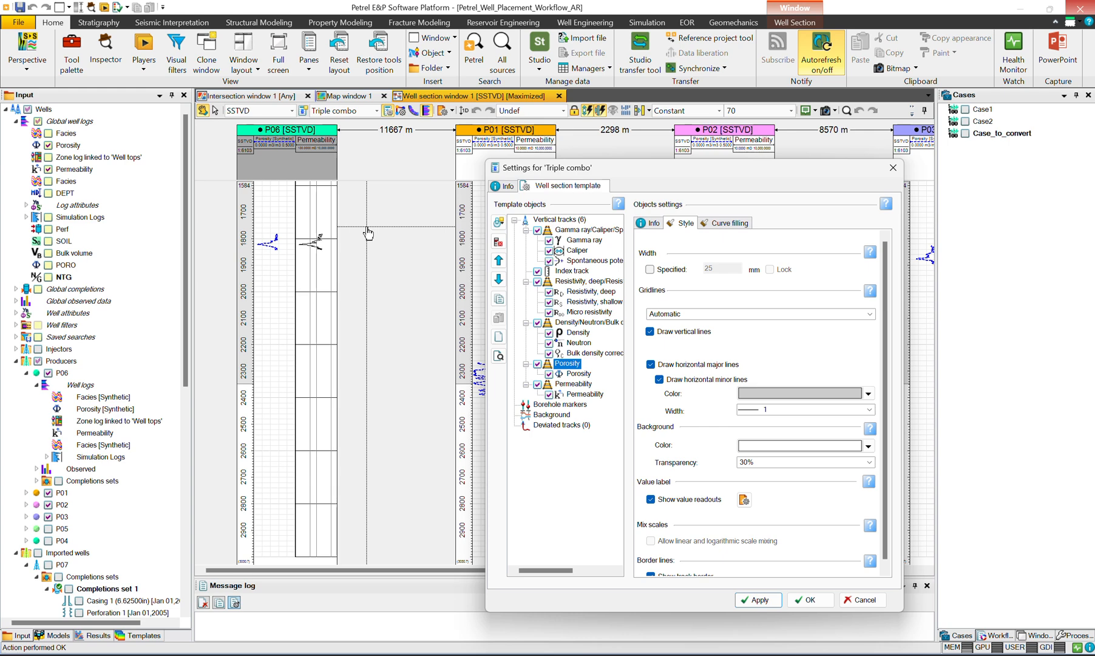
drag(701, 176, 579, 152)
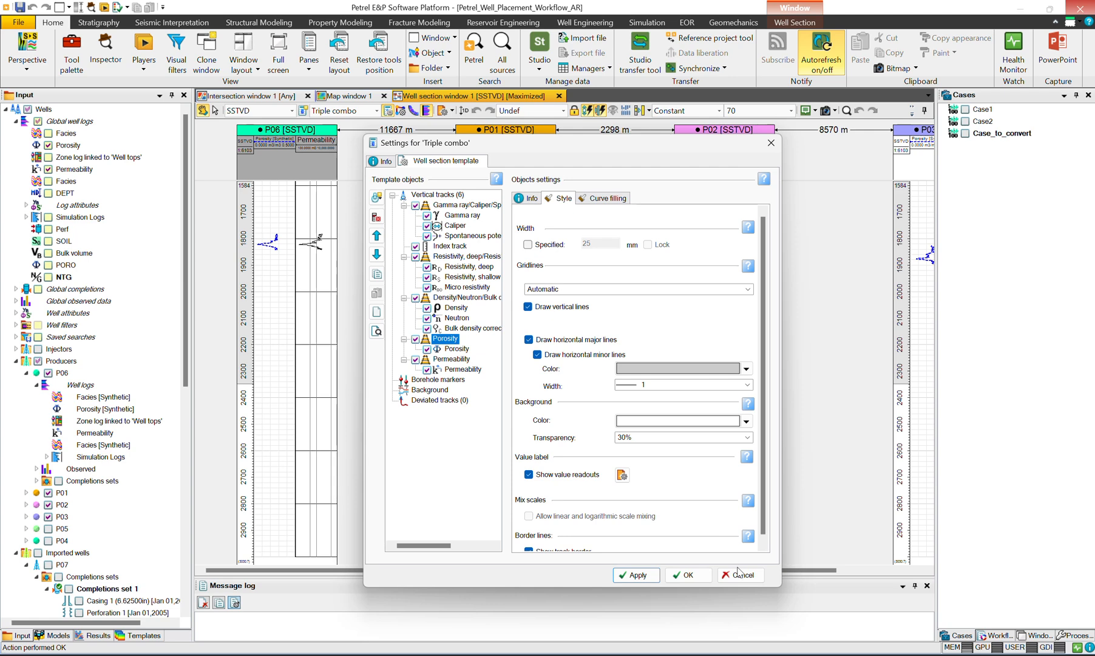
click(741, 574)
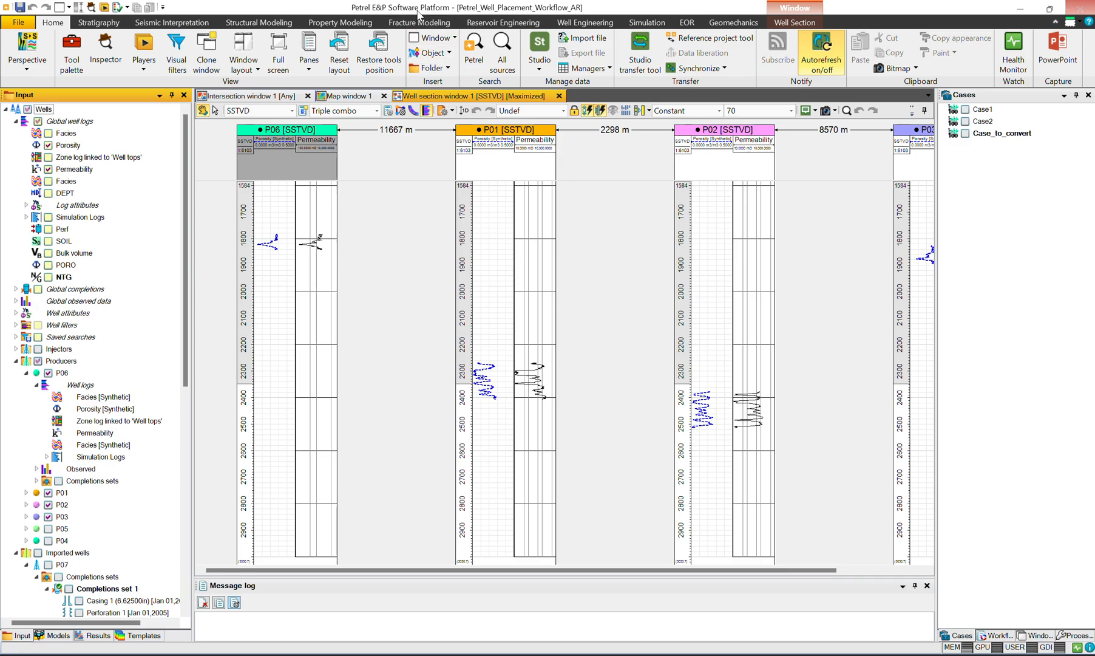
Step: Open the manual completions design tool palette and place it between wells P06 and P01 in the maximised window
drag(413, 7, 380, 17)
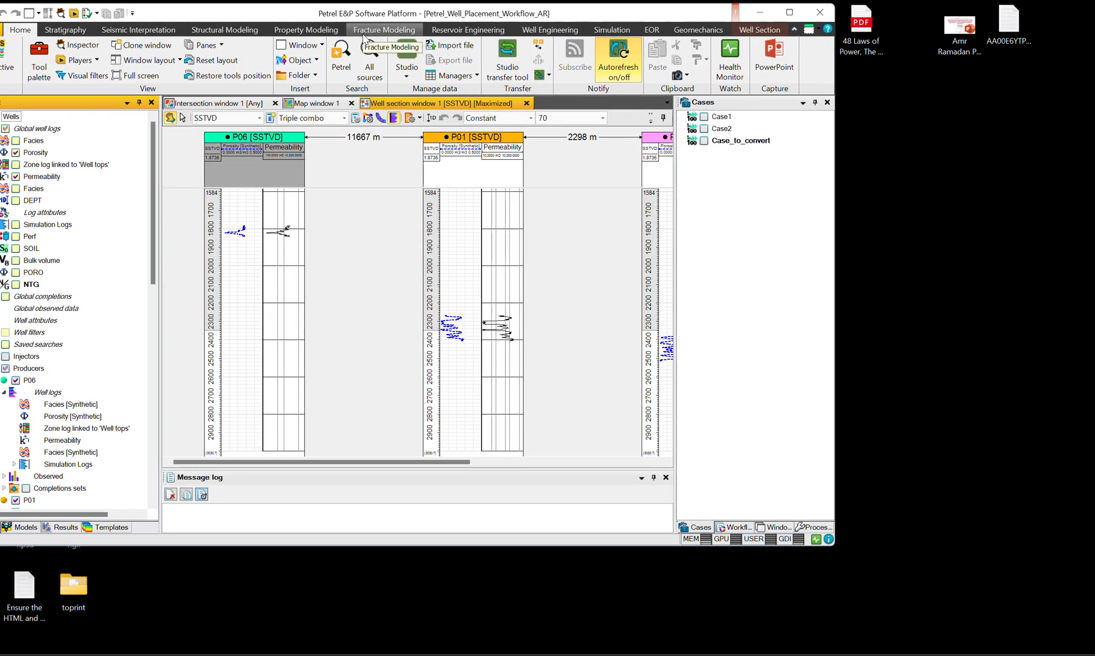
drag(444, 17, 455, 46)
click(560, 60)
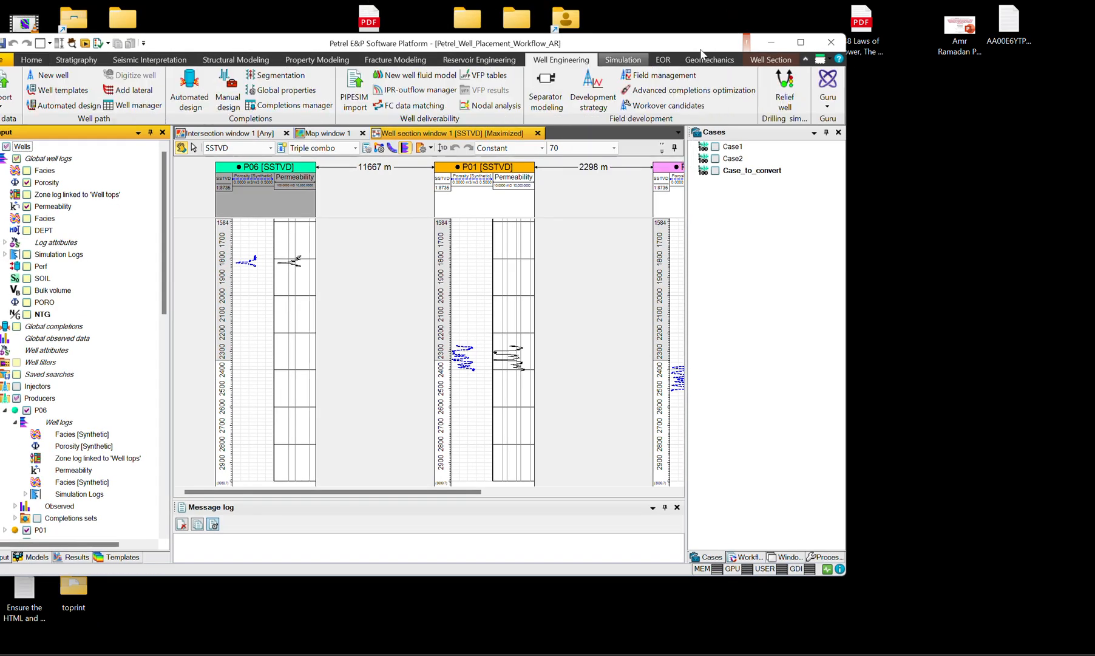
click(799, 41)
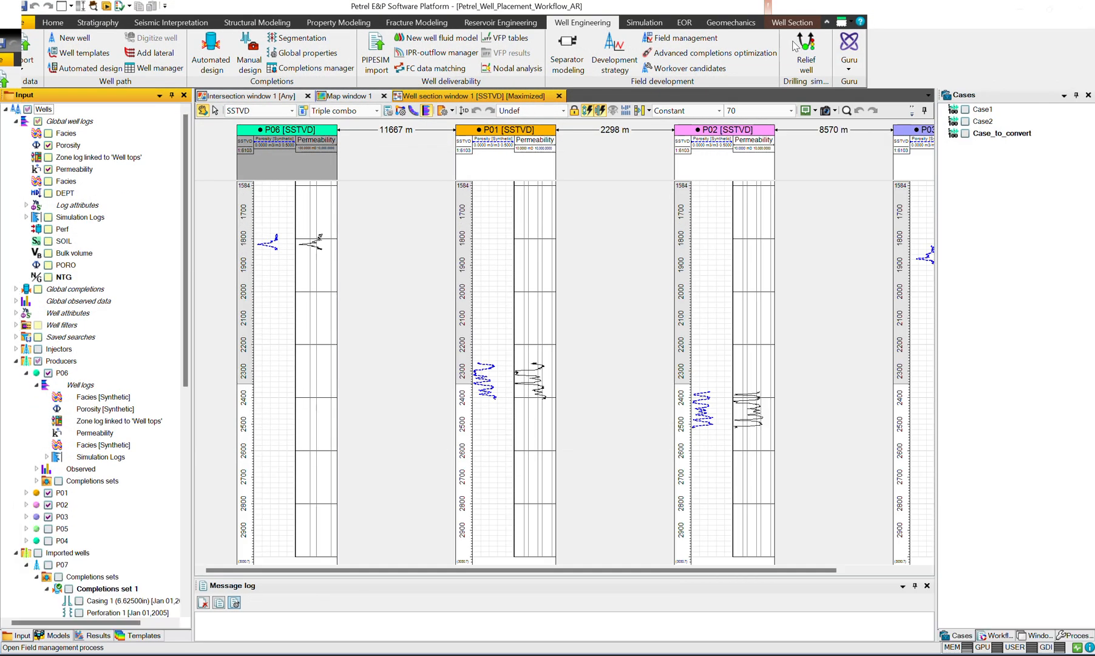
drag(448, 241, 445, 241)
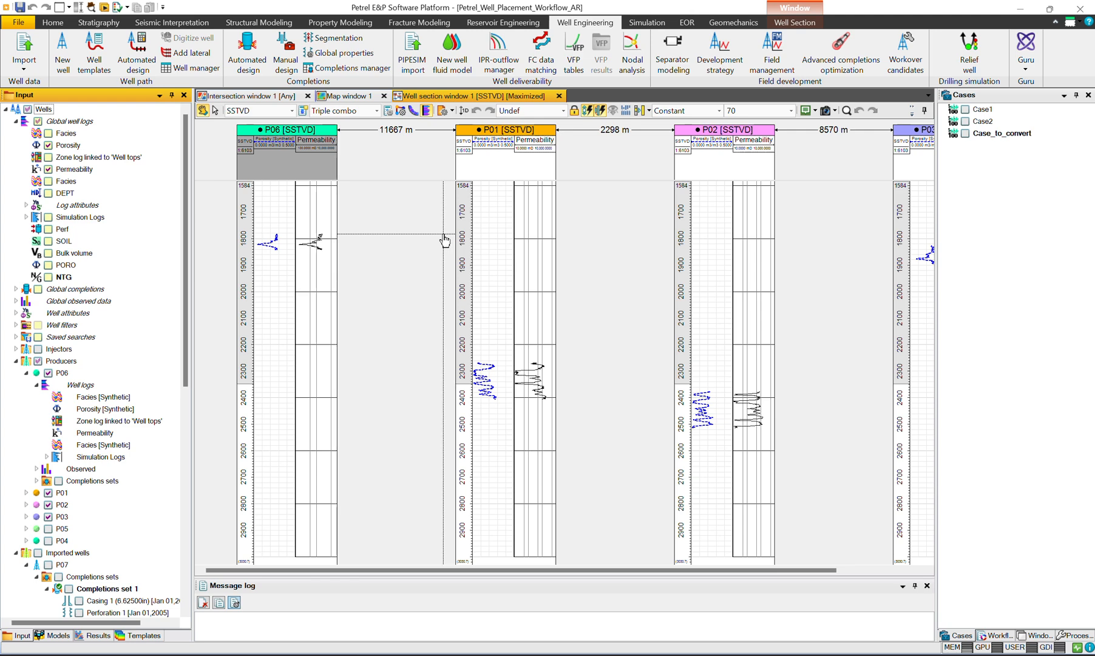
click(285, 66)
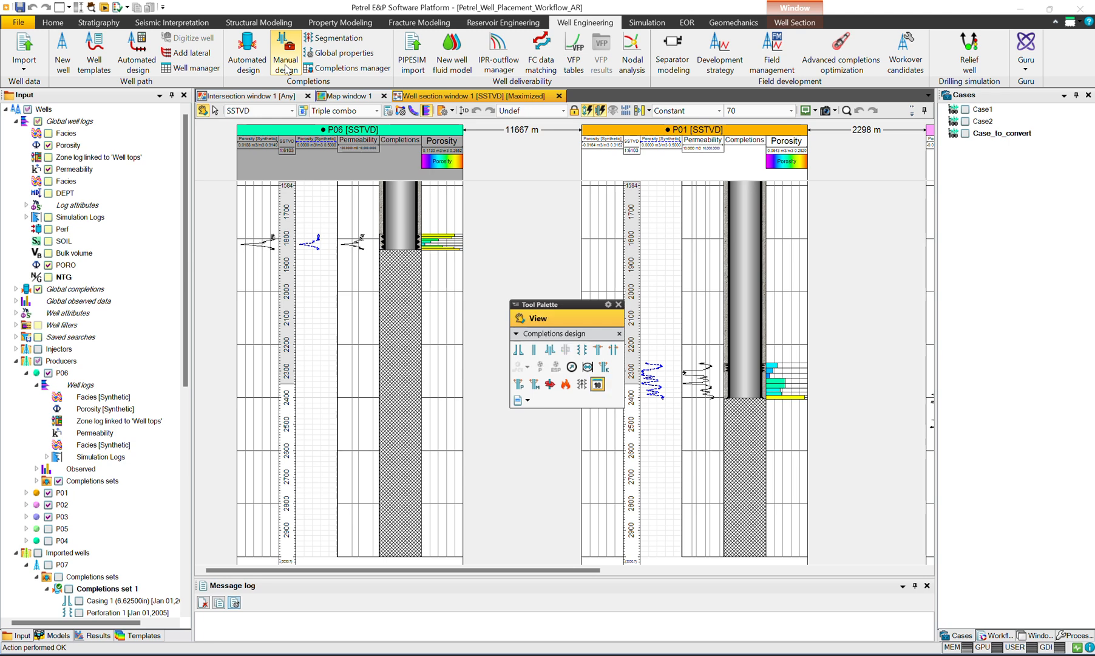
drag(533, 306, 505, 193)
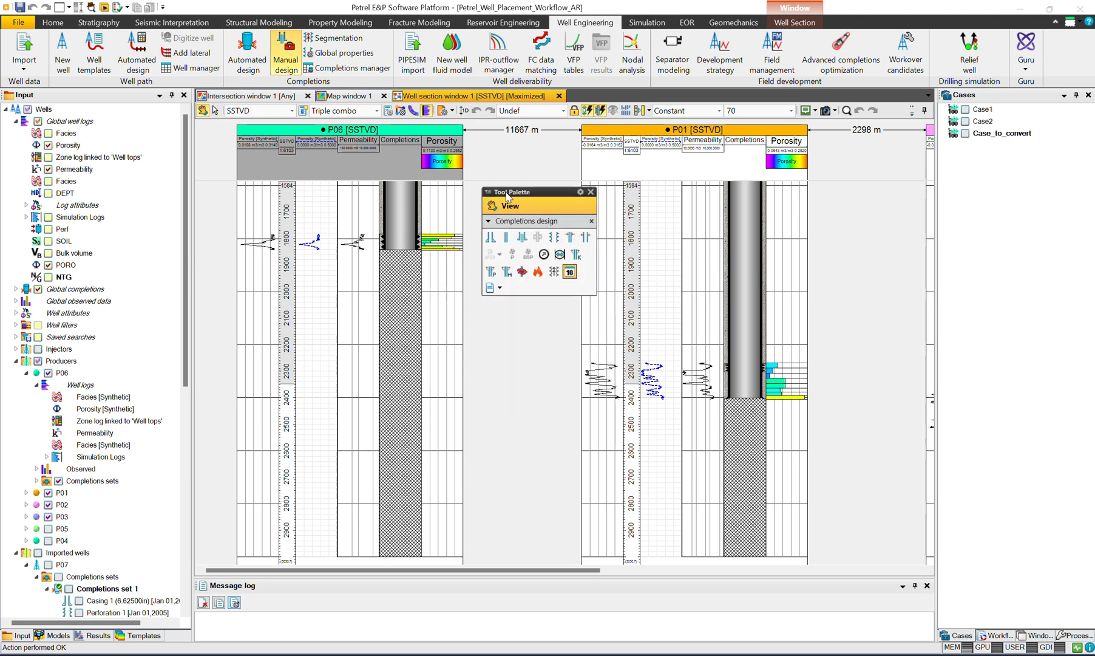
Step: Examine the completions track of well P06 from the shallow casing down to the logged interval
scroll(388, 317, up, 1)
scroll(387, 317, up, 8)
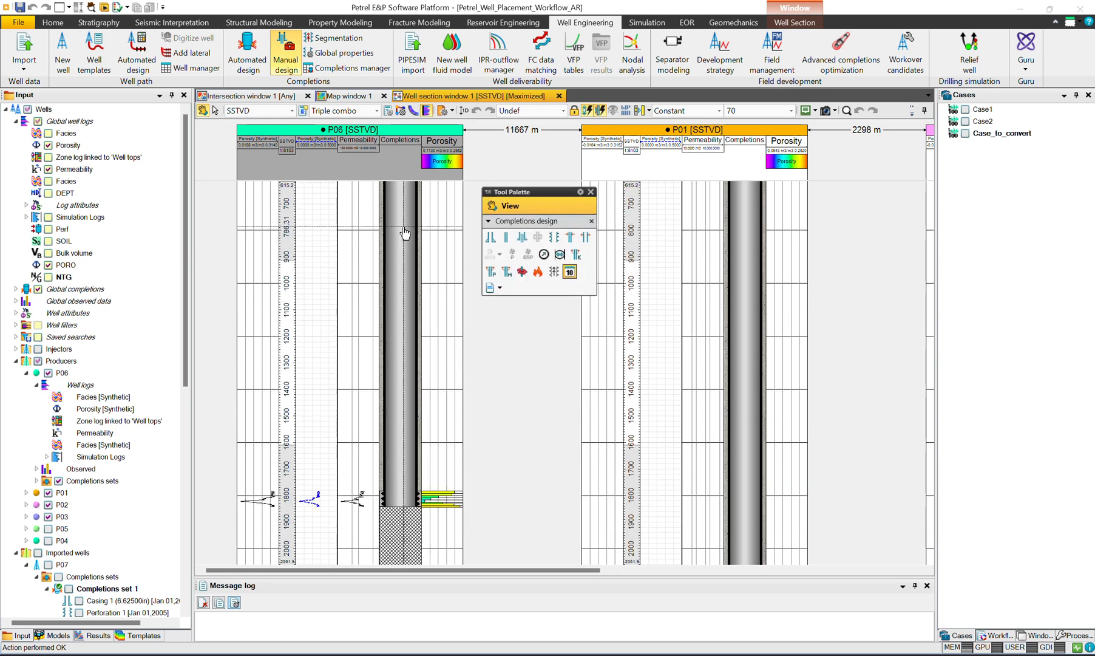
scroll(396, 423, down, 1)
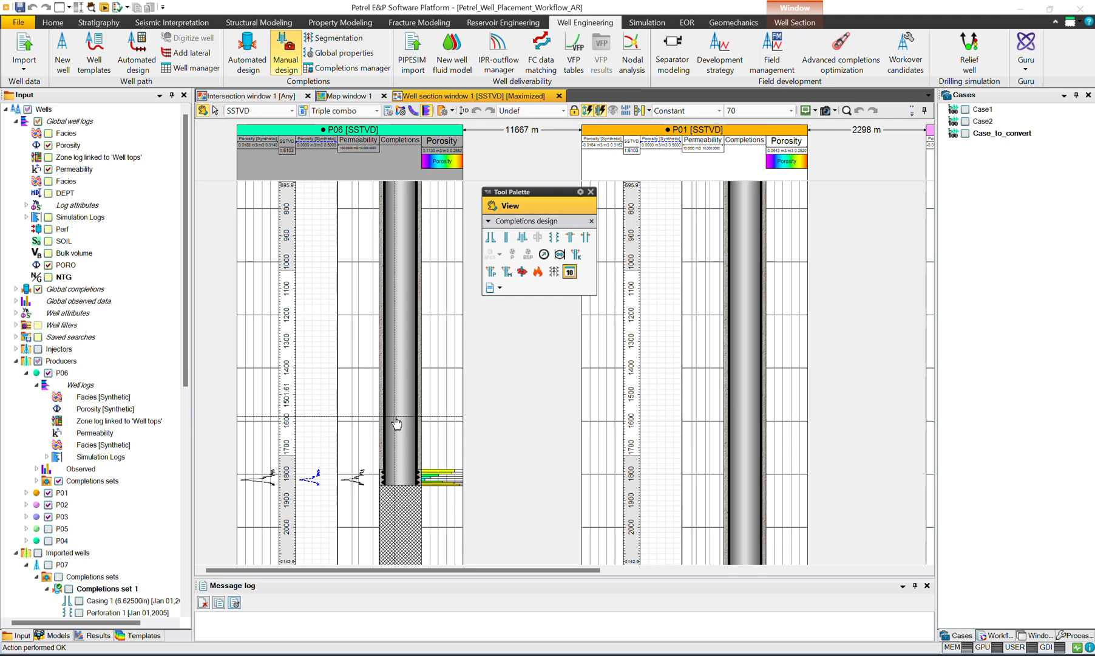
Step: Move the completions tool palette up between the wells and examine the perforated interval of well P06 up close
scroll(396, 423, down, 8)
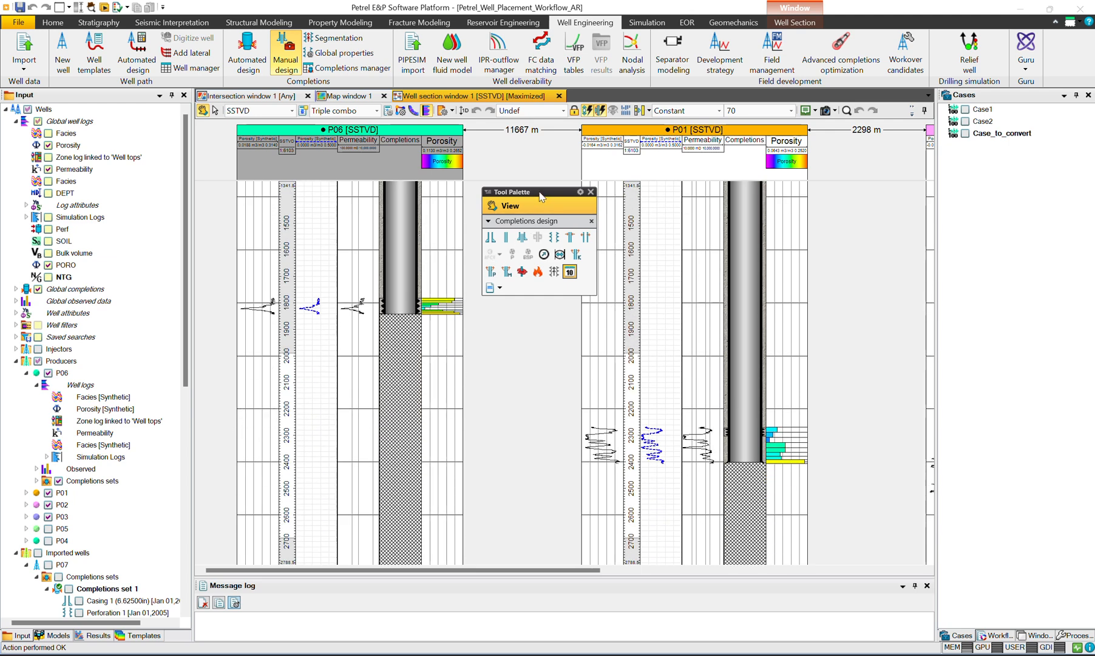
drag(542, 198, 533, 164)
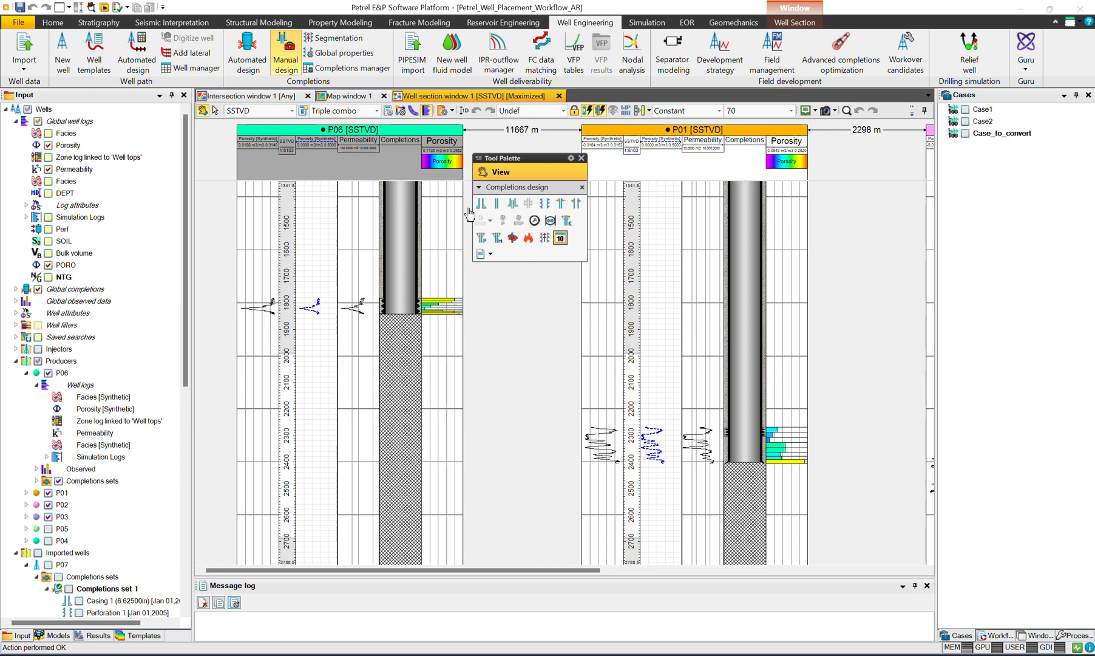
click(511, 221)
scroll(452, 287, up, 5)
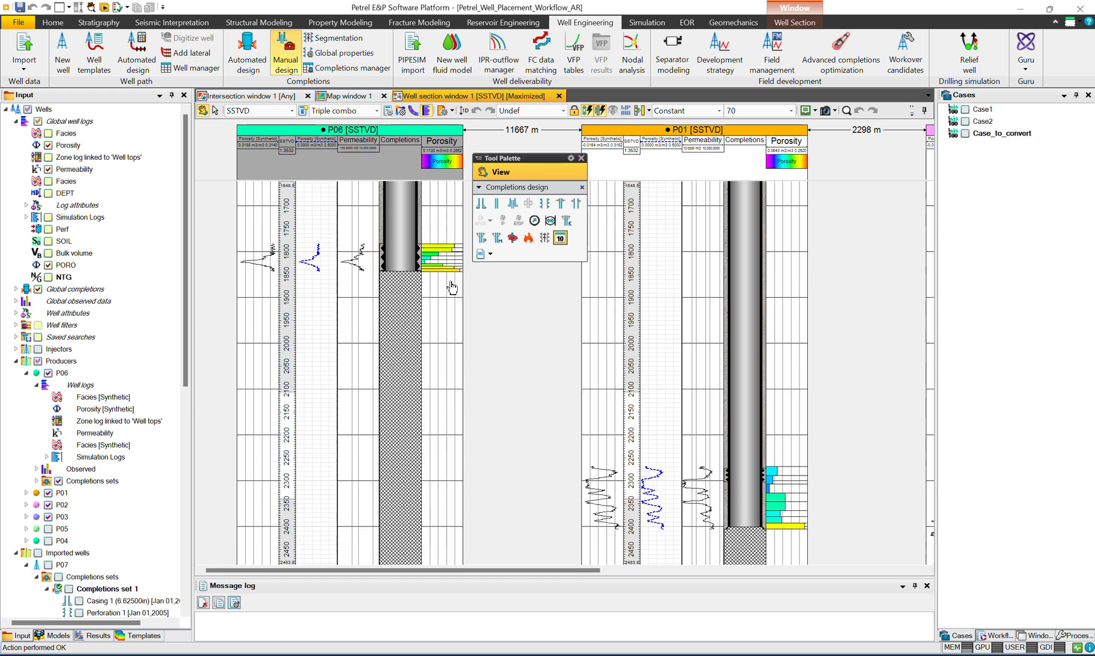
scroll(452, 287, up, 3)
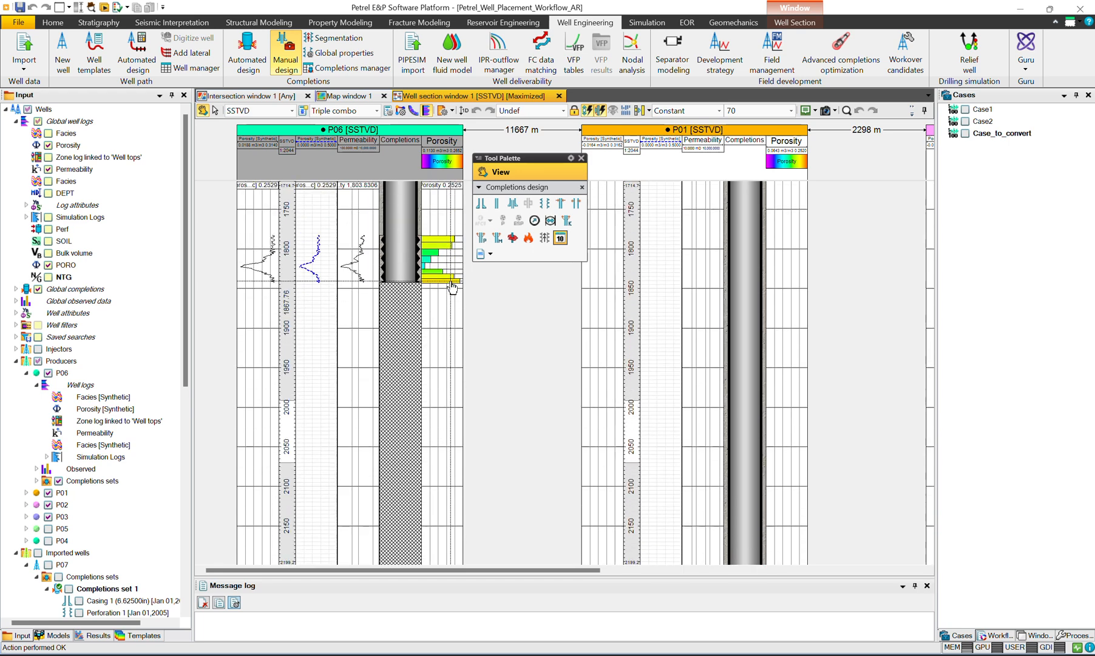
scroll(451, 286, up, 4)
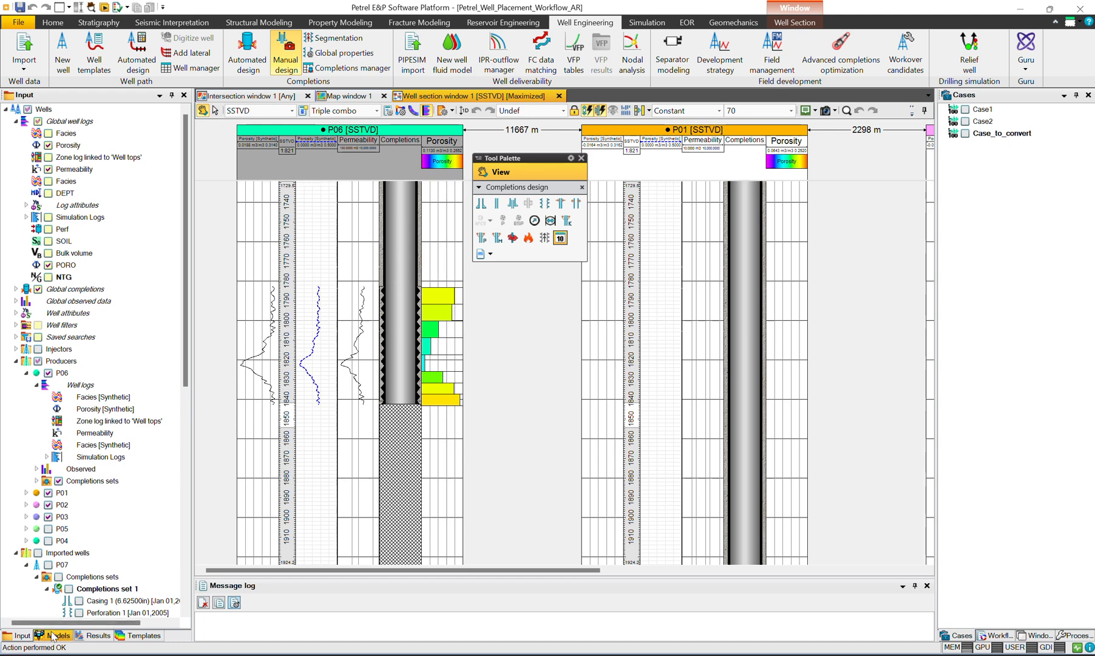
Step: Bring up the simulation grid results and select Case2 as the case to display
scroll(77, 598, down, 5)
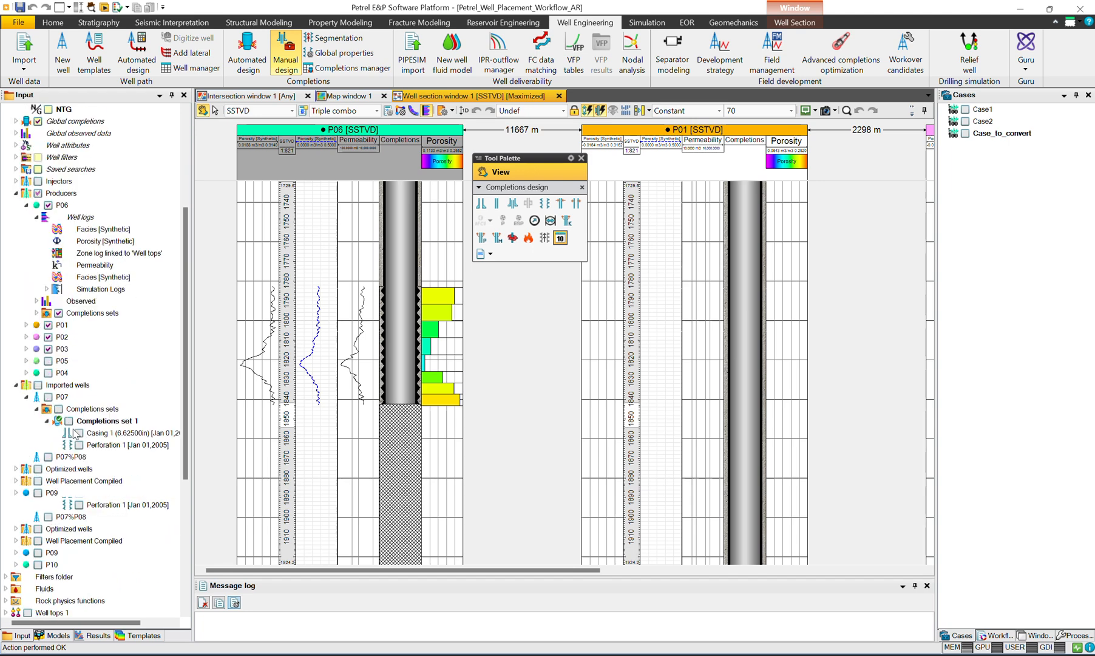
click(58, 635)
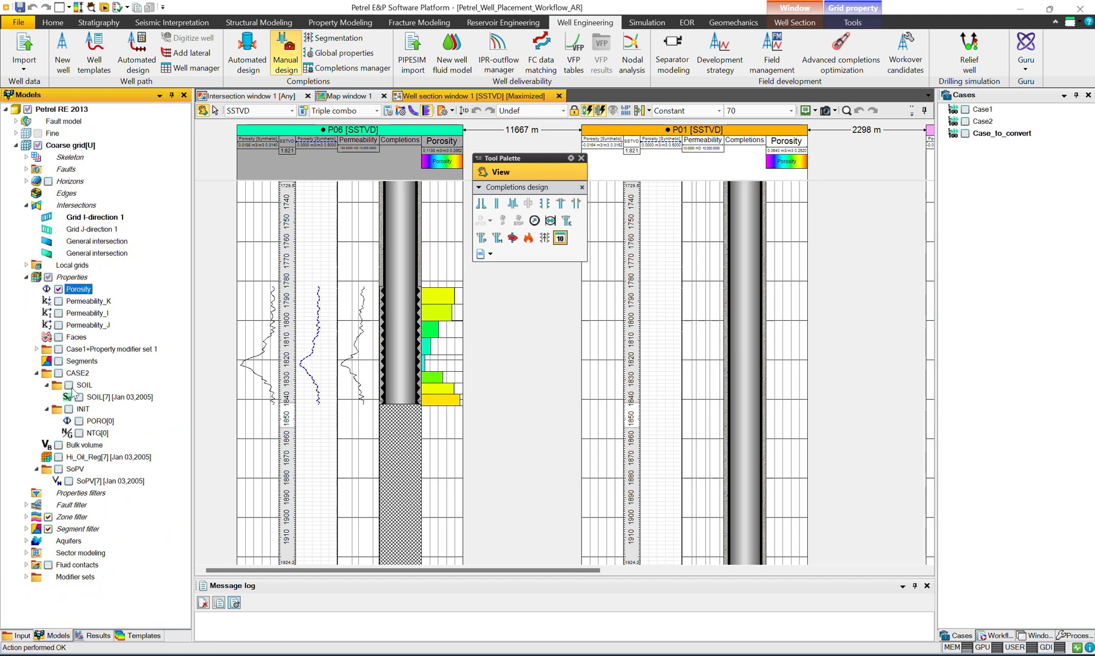
click(94, 636)
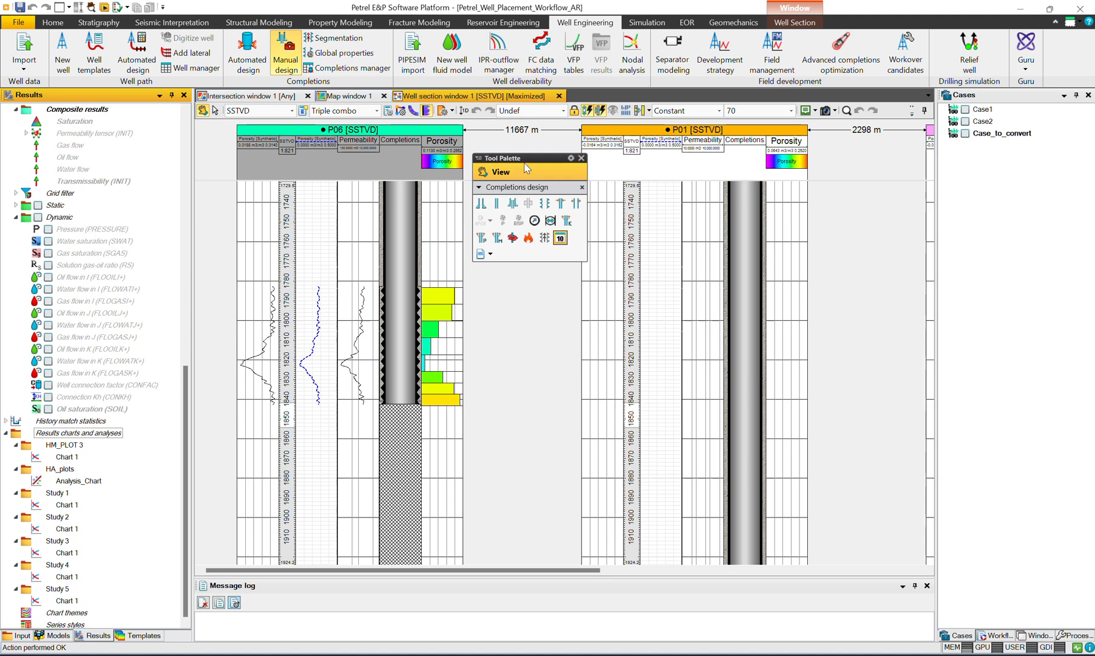
drag(524, 162, 523, 150)
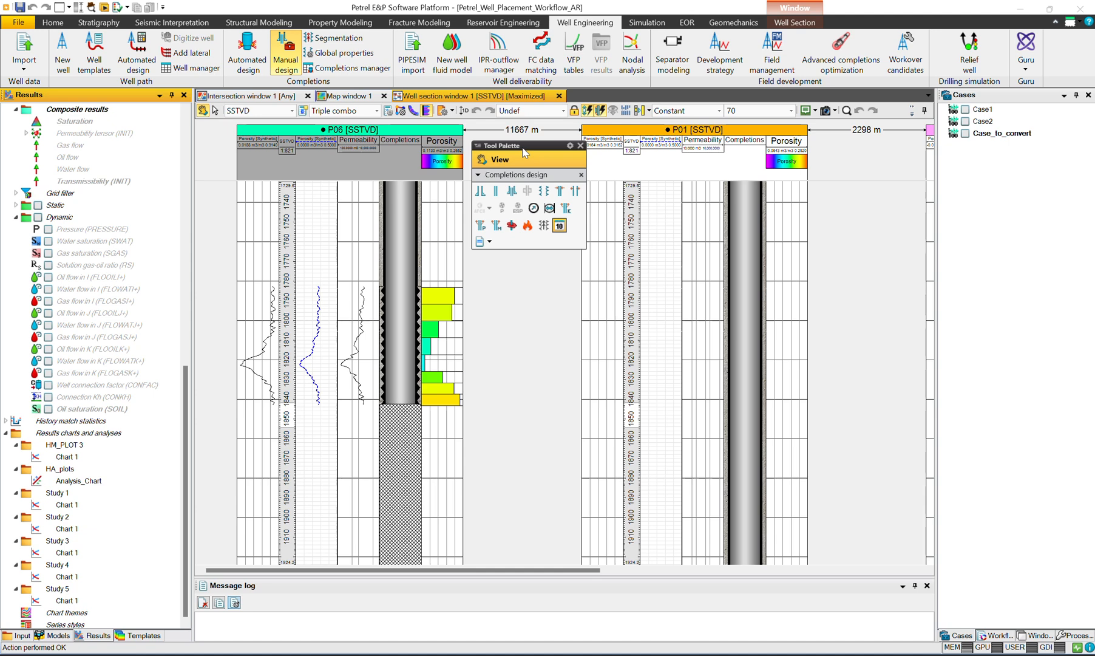
drag(525, 152, 529, 150)
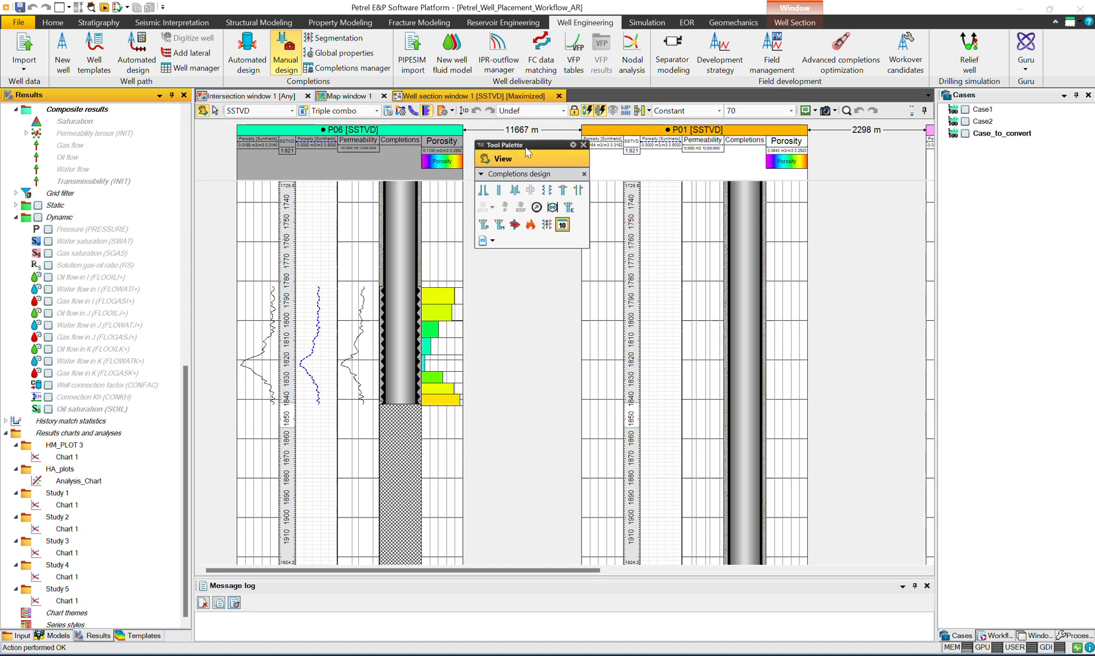
click(1018, 100)
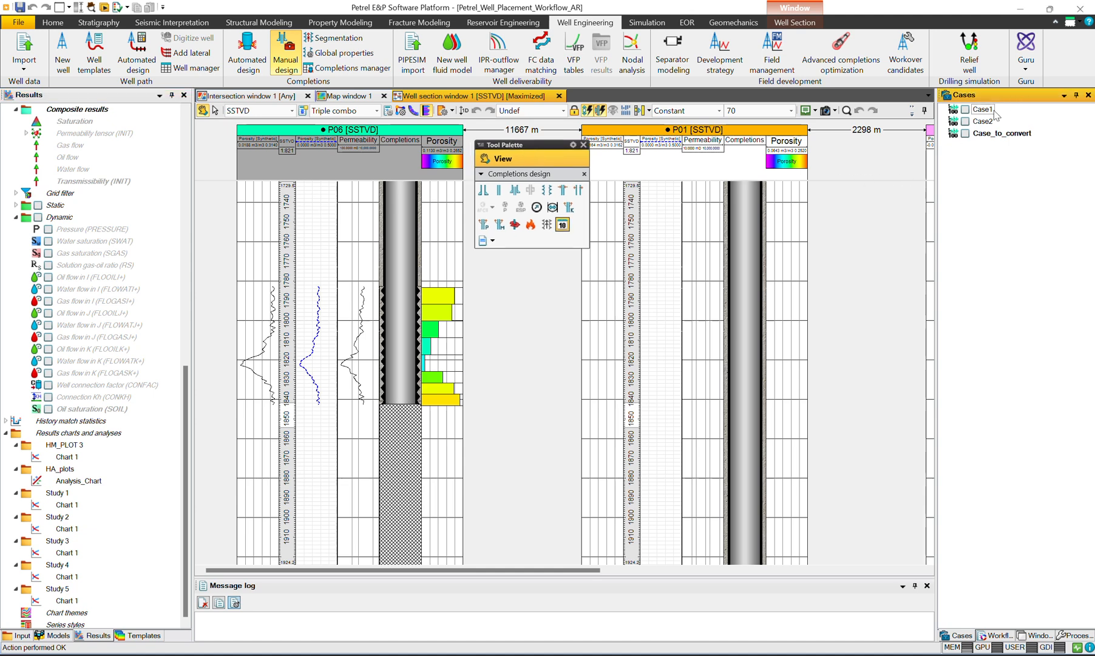
click(966, 122)
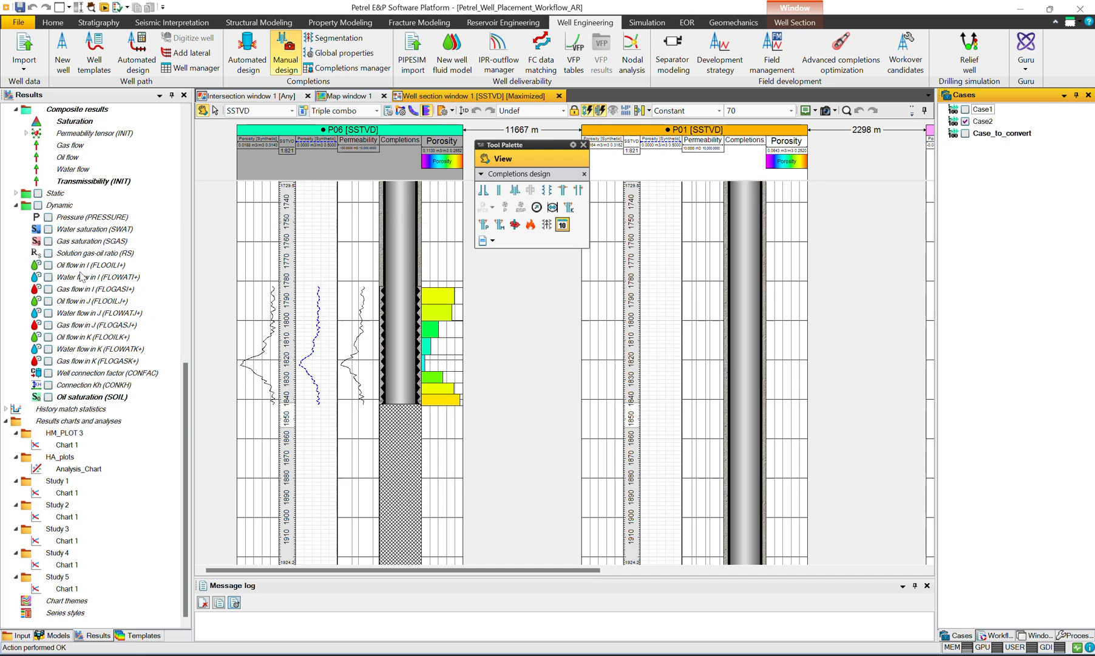
Step: Display the dynamic Pressure (PRESSURE) result in the well section and move the tool palette off P06's pressure track
scroll(73, 294, up, 3)
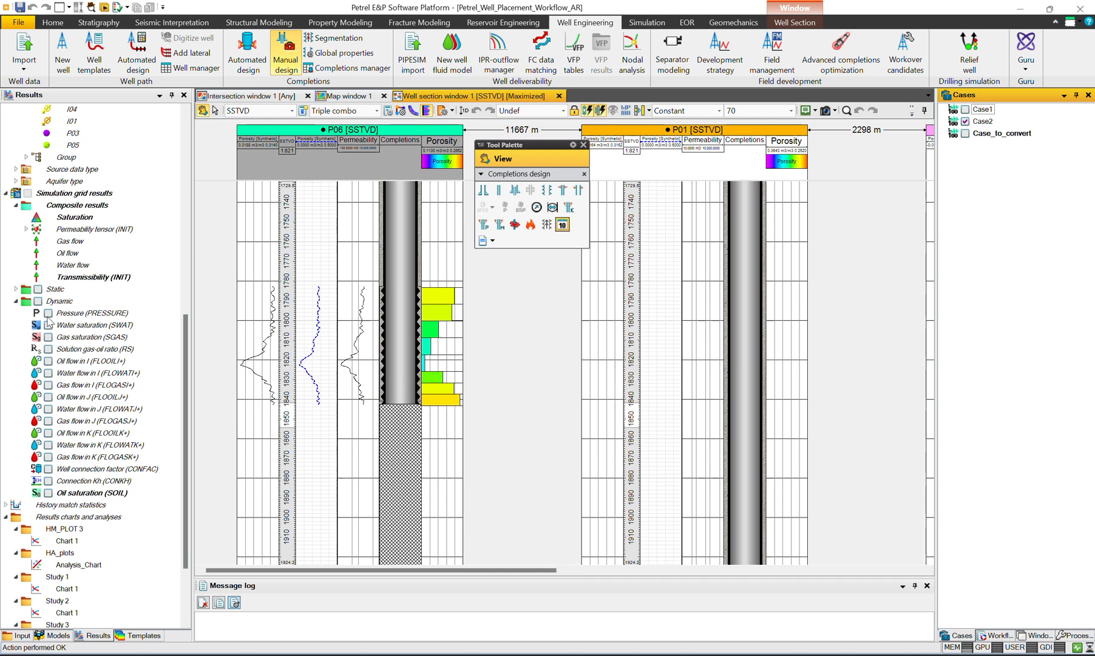
click(48, 313)
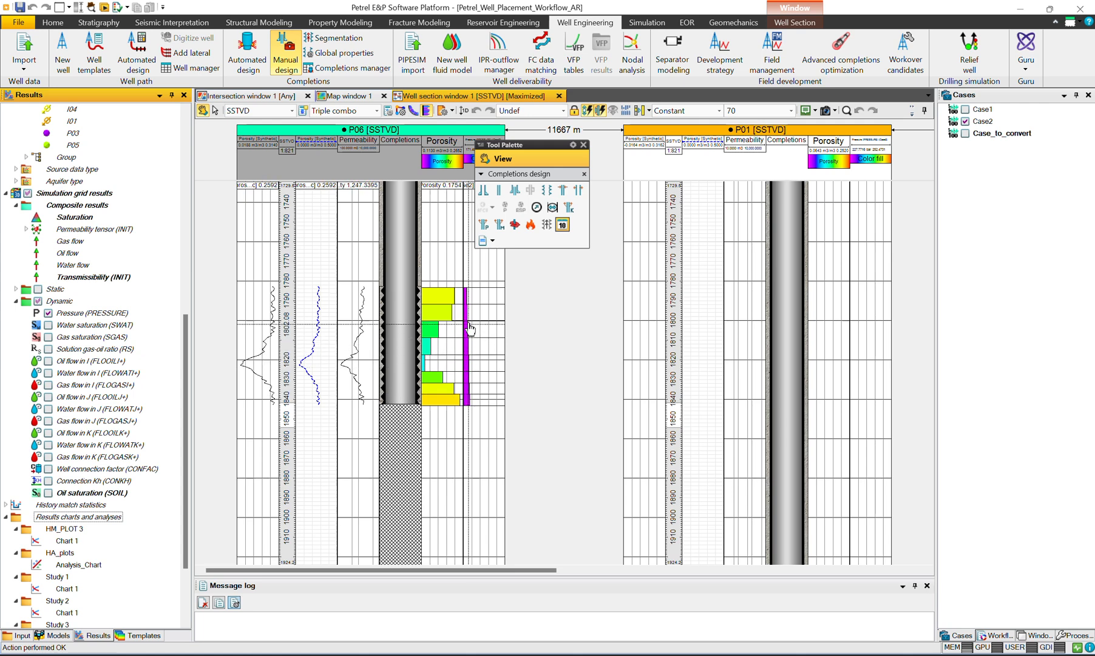
drag(526, 146, 594, 144)
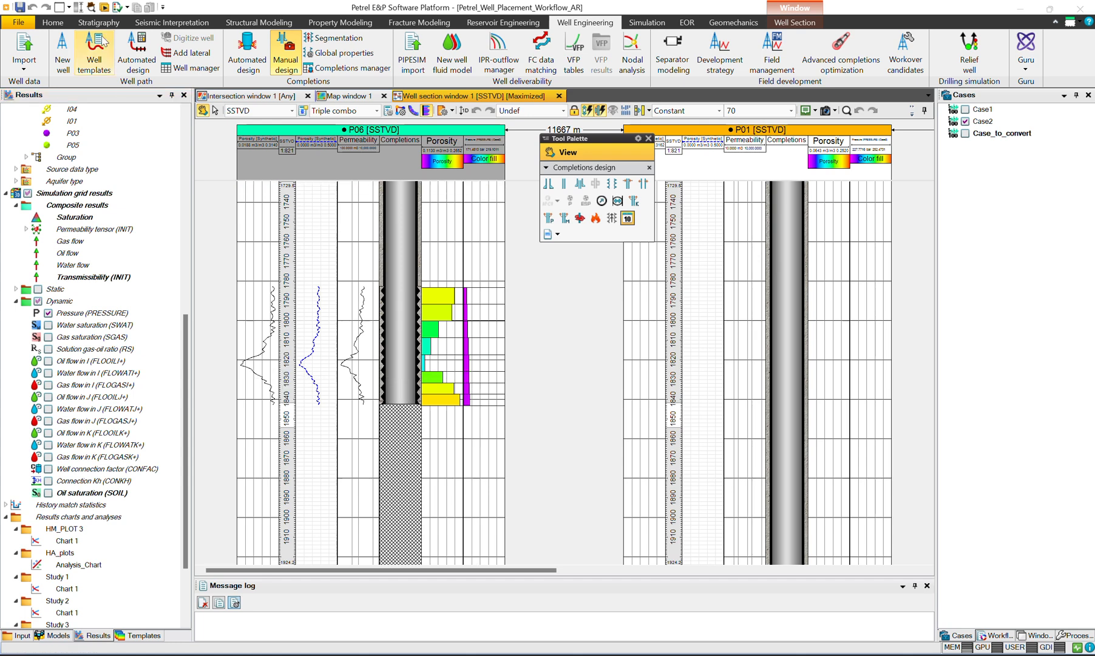
Step: Open the players window, place it just below the completions tool palette, and enable the Time player
click(105, 12)
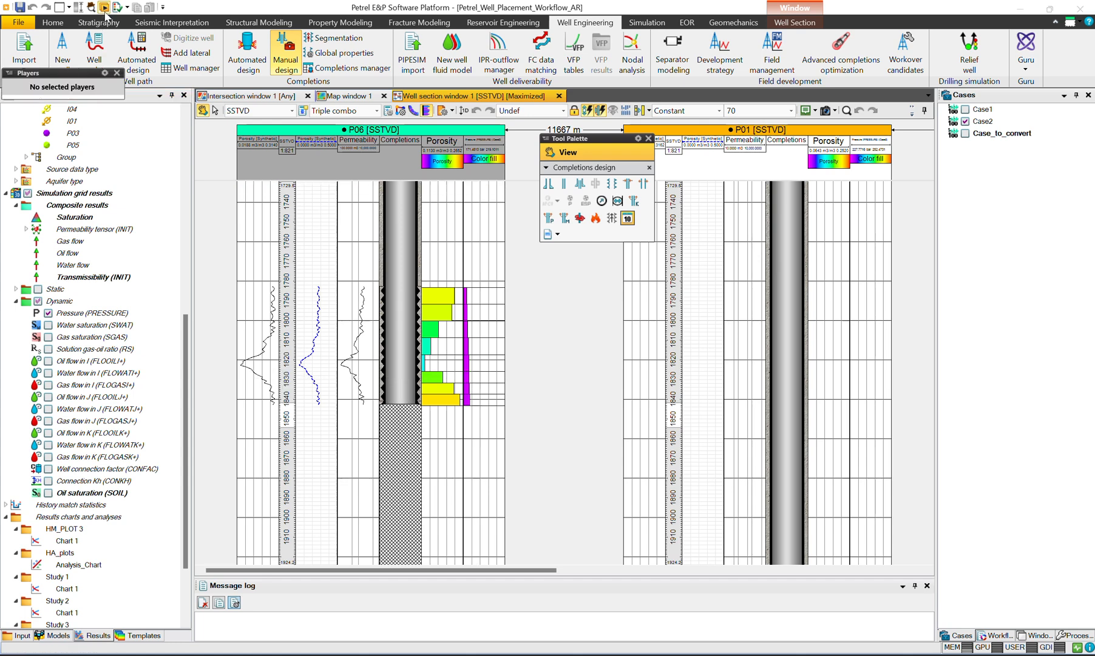
drag(68, 77, 618, 268)
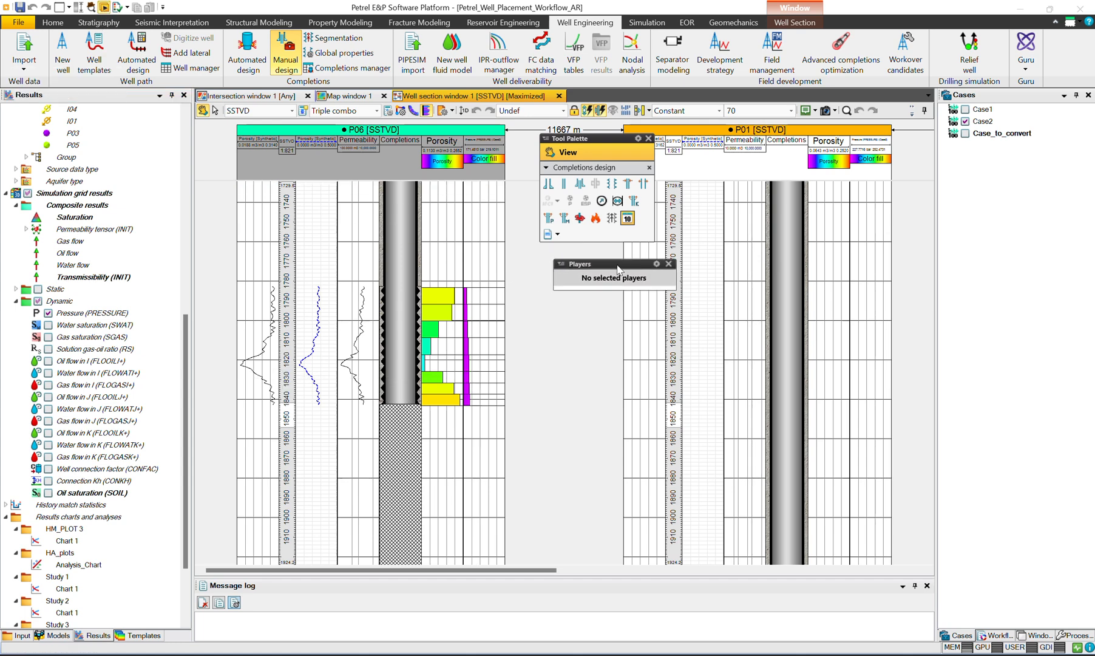
click(559, 266)
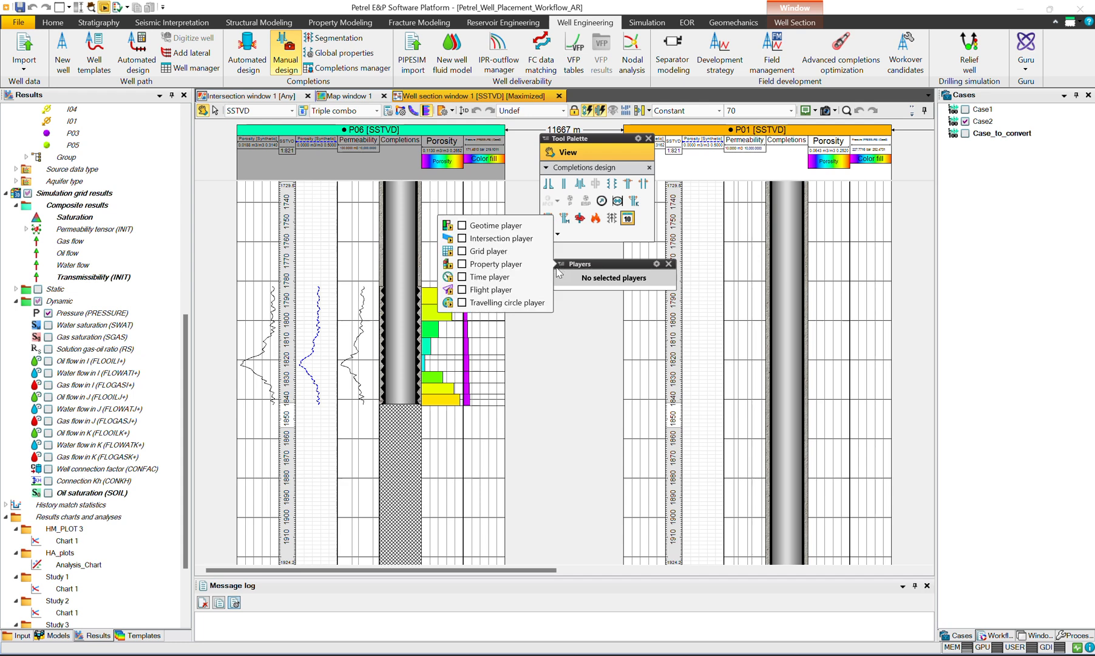
click(504, 278)
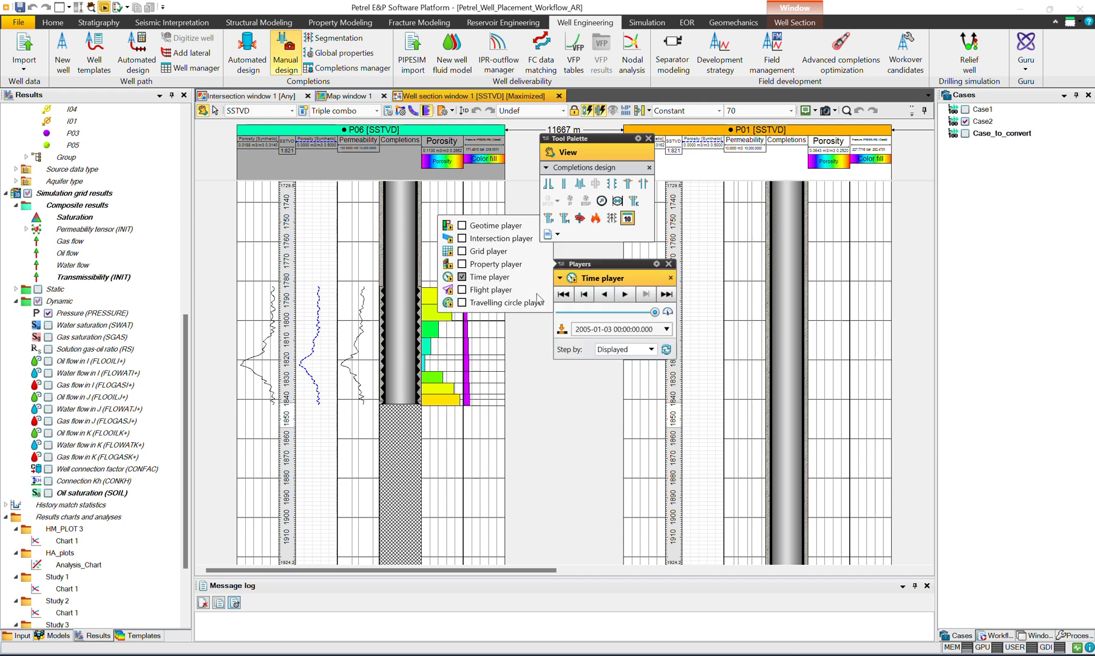
Step: Set the time step of the displayed pressure to 2003-08-01 and close the players window
click(610, 267)
drag(655, 312, 631, 322)
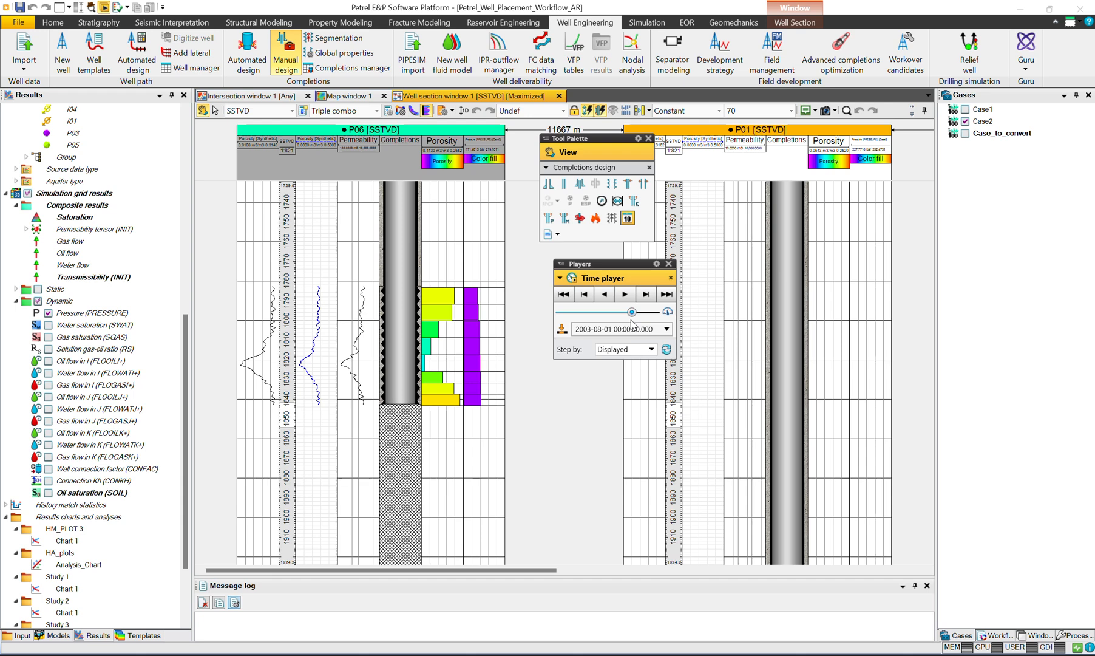
click(669, 264)
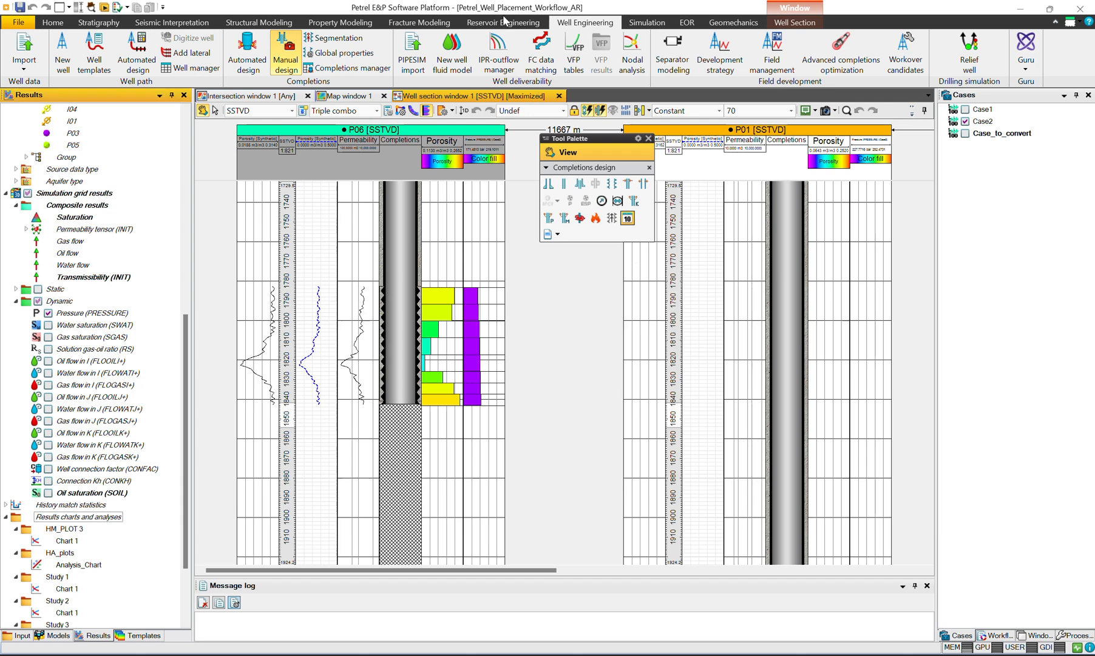